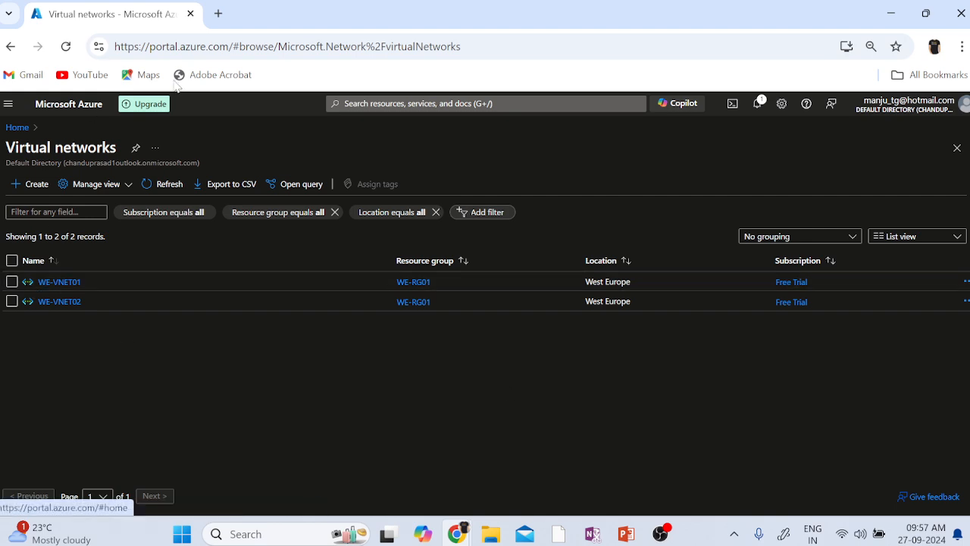
Go to Virtual machines and start creating a new Azure virtual machine.
{"action": "left_click", "coordinate": [364, 100]}
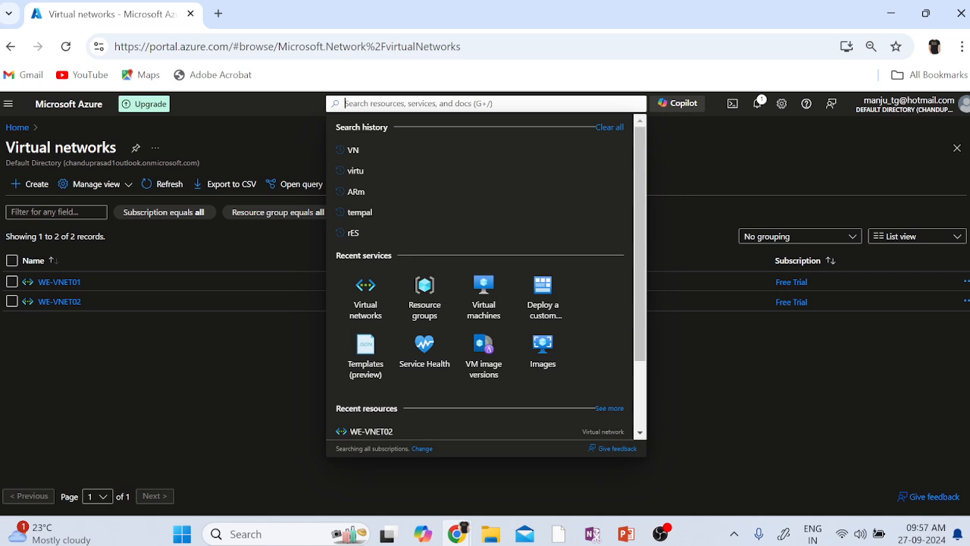
{"action": "left_click", "coordinate": [483, 290]}
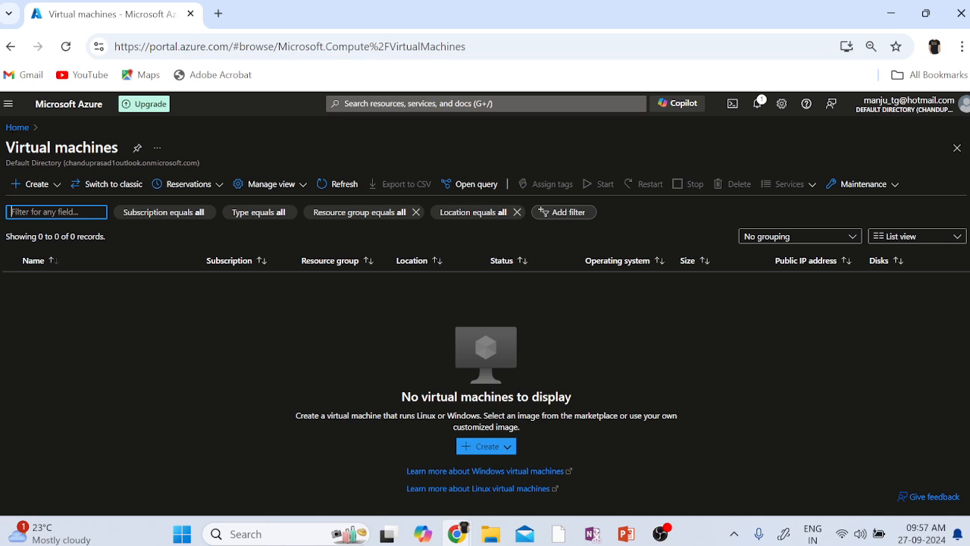
{"action": "left_click", "coordinate": [32, 183]}
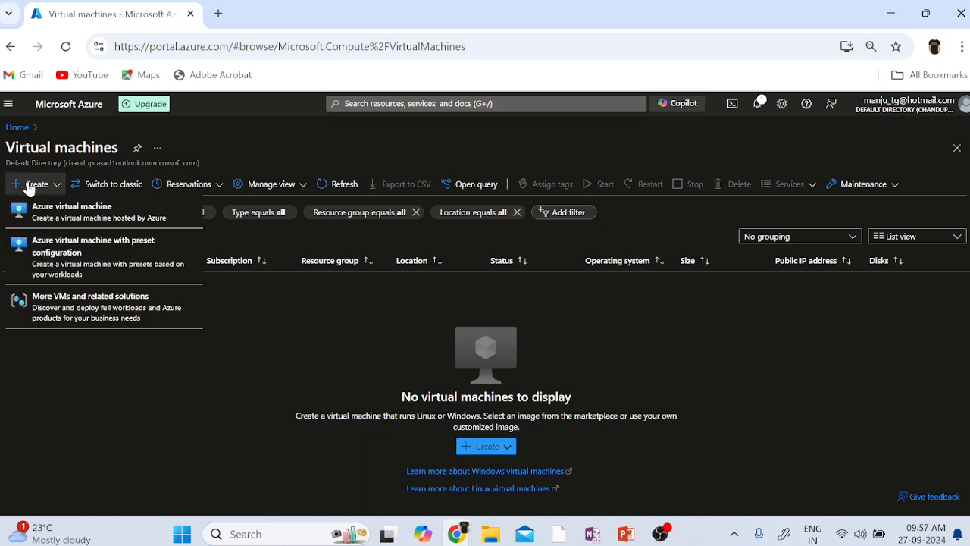
{"action": "left_click", "coordinate": [116, 219]}
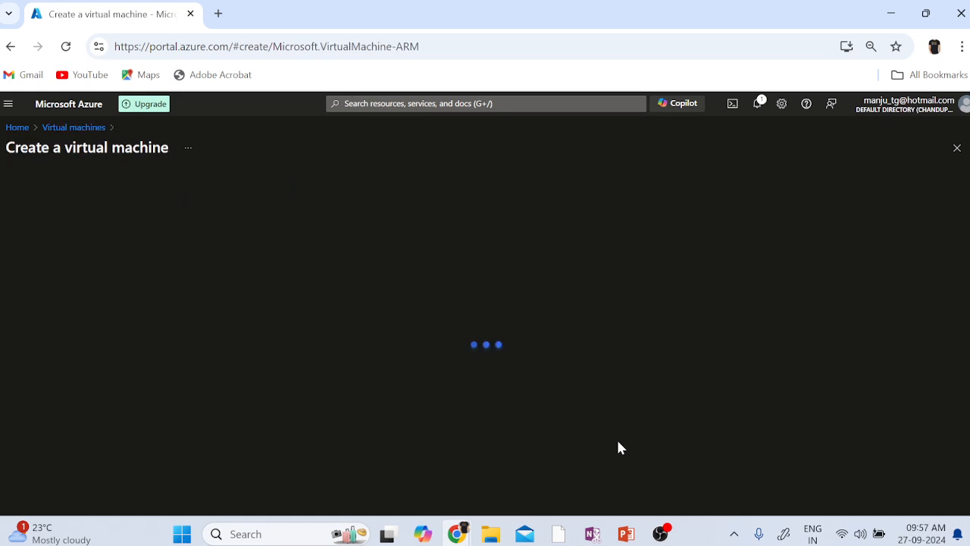
Choose resource group WE-RG01 and name the VM WE-VM01.
{"action": "scroll", "coordinate": [646, 436], "scroll_direction": "down", "scroll_amount": 2}
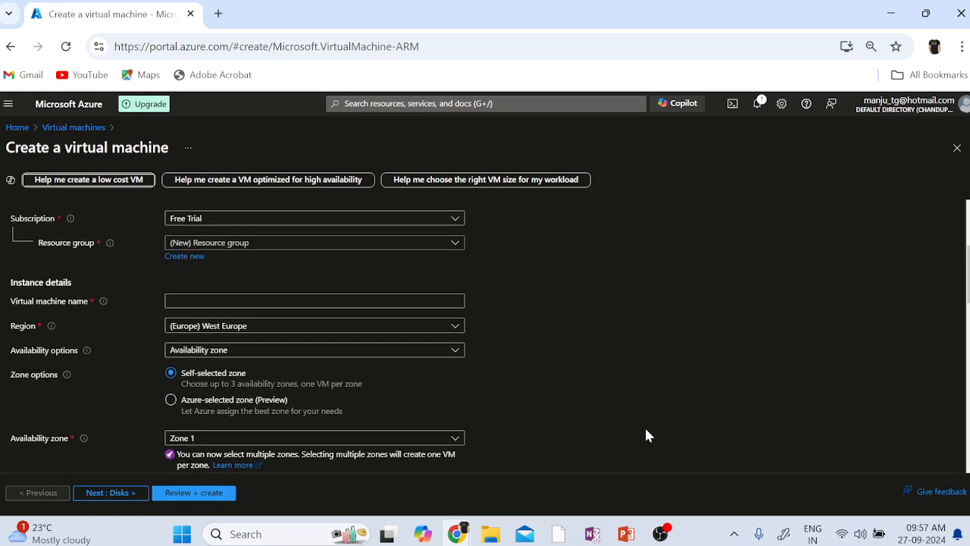
{"action": "scroll", "coordinate": [646, 436], "scroll_direction": "up", "scroll_amount": 1}
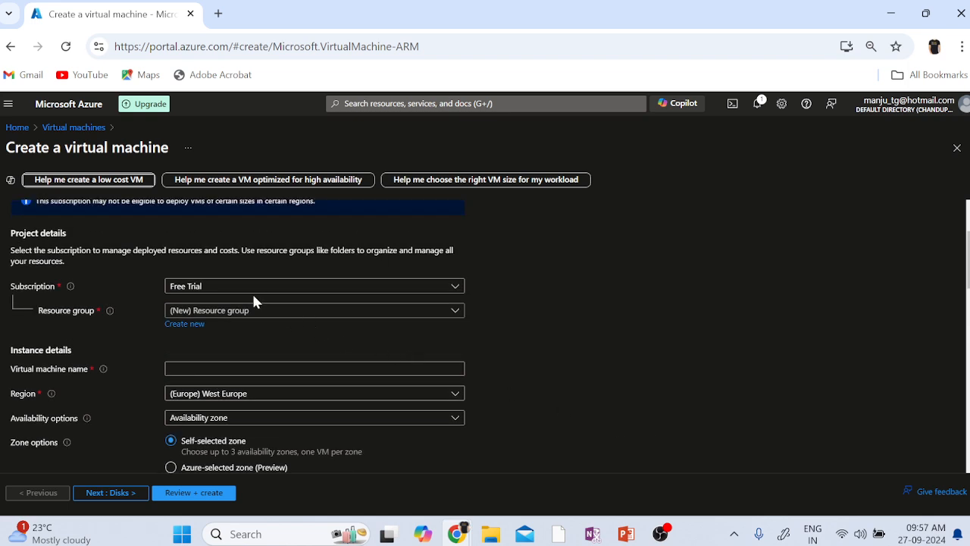
{"action": "left_click", "coordinate": [301, 312]}
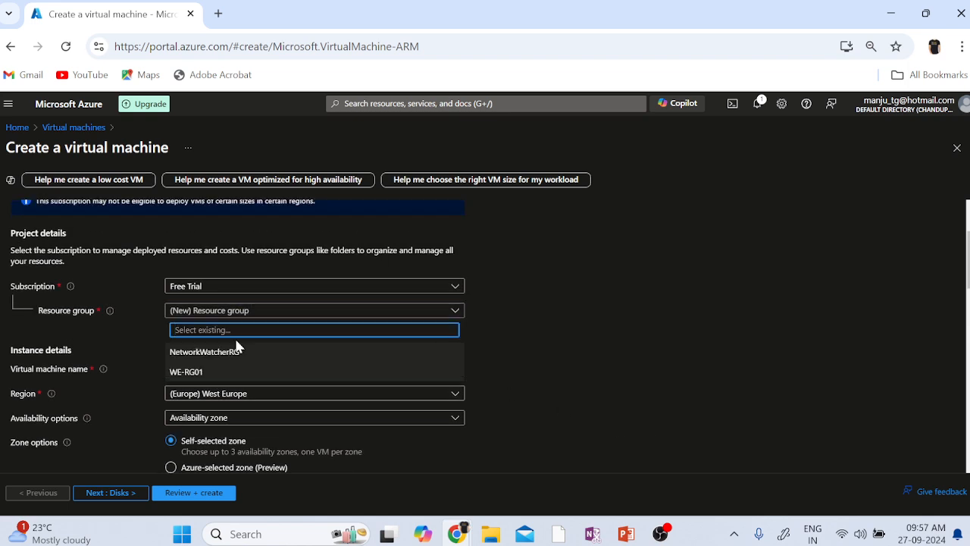
{"action": "left_click", "coordinate": [195, 375]}
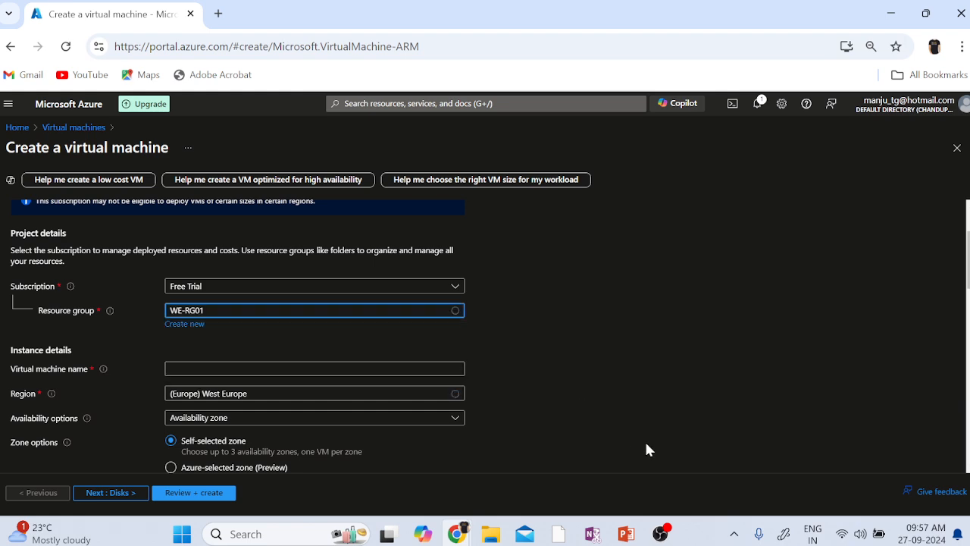
{"action": "left_click", "coordinate": [307, 368]}
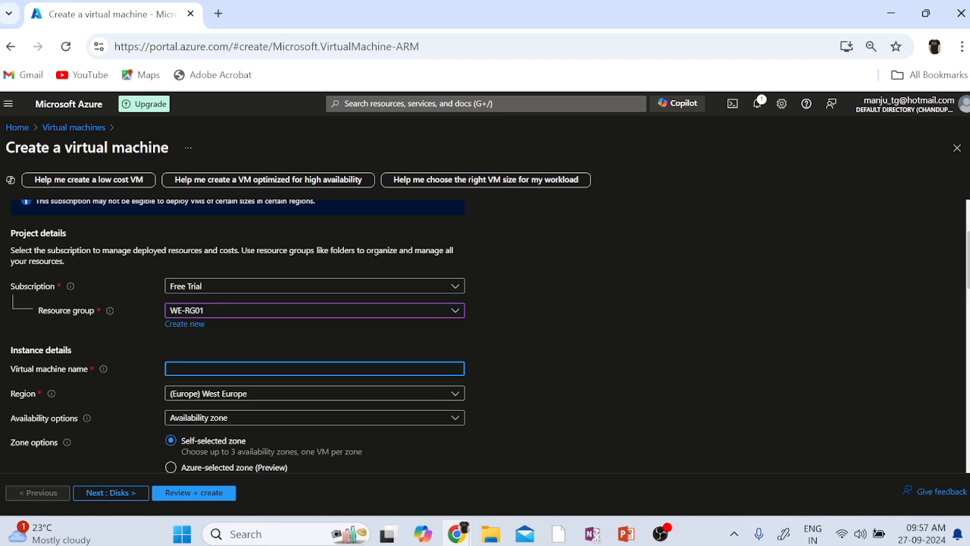
{"action": "type", "text": "we"}
{"action": "key", "text": "BackSpace"}
{"action": "key", "text": "BackSpace"}
{"action": "type", "text": "we"}
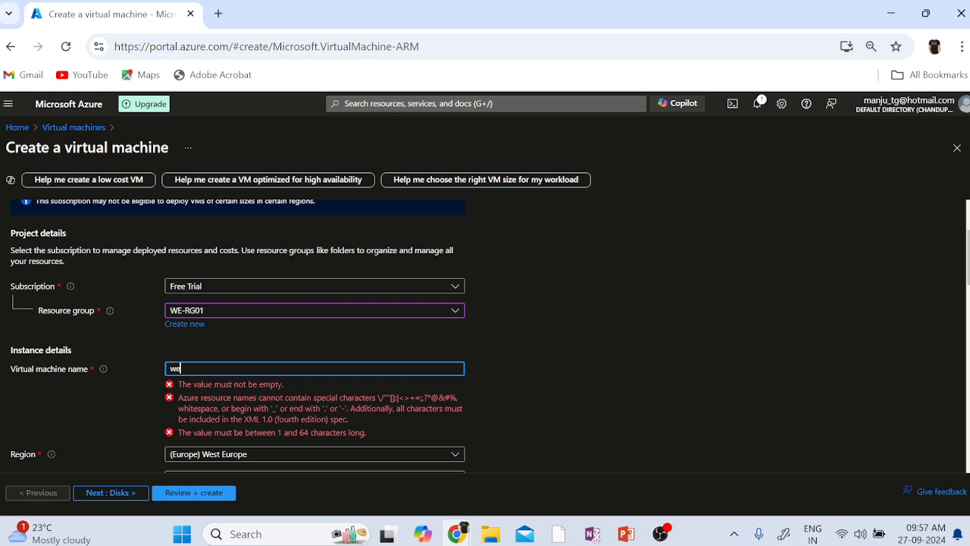
{"action": "key", "text": "BackSpace"}
{"action": "key", "text": "BackSpace"}
{"action": "type", "text": "WE-VM01"}
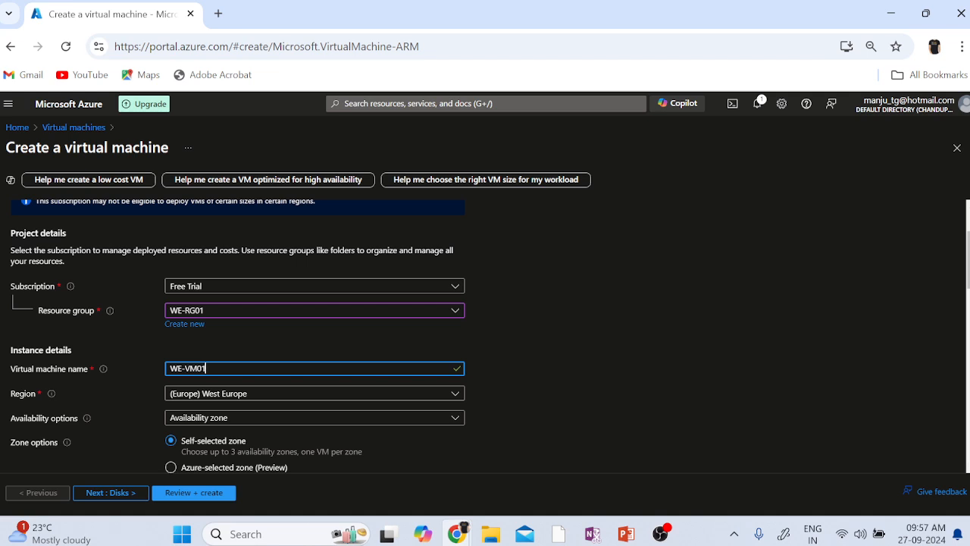
{"action": "left_click", "coordinate": [617, 385]}
Set availability to No infrastructure redundancy required and security type to Standard.
{"action": "scroll", "coordinate": [618, 386], "scroll_direction": "down", "scroll_amount": 2}
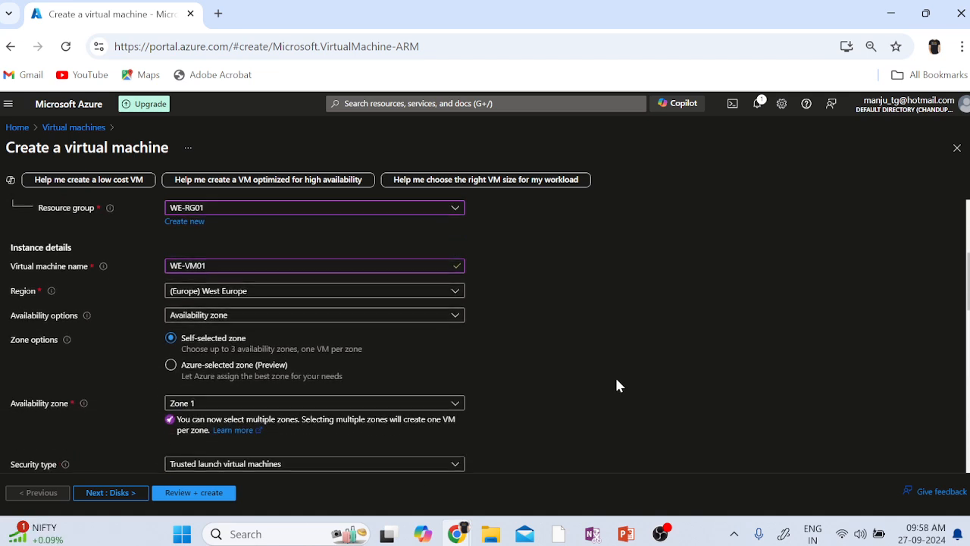
{"action": "left_click", "coordinate": [359, 319]}
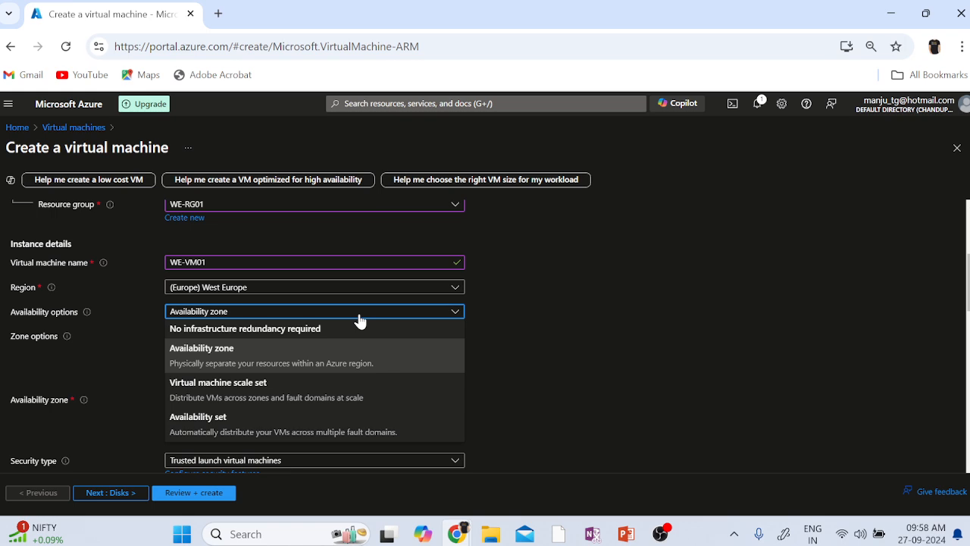
{"action": "left_click", "coordinate": [247, 328]}
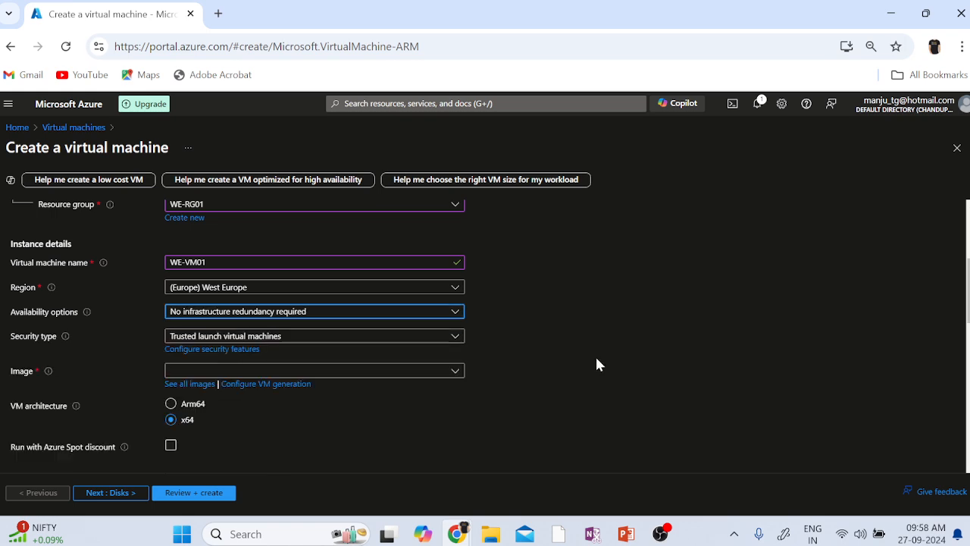
{"action": "left_click", "coordinate": [330, 341]}
{"action": "left_click", "coordinate": [217, 354]}
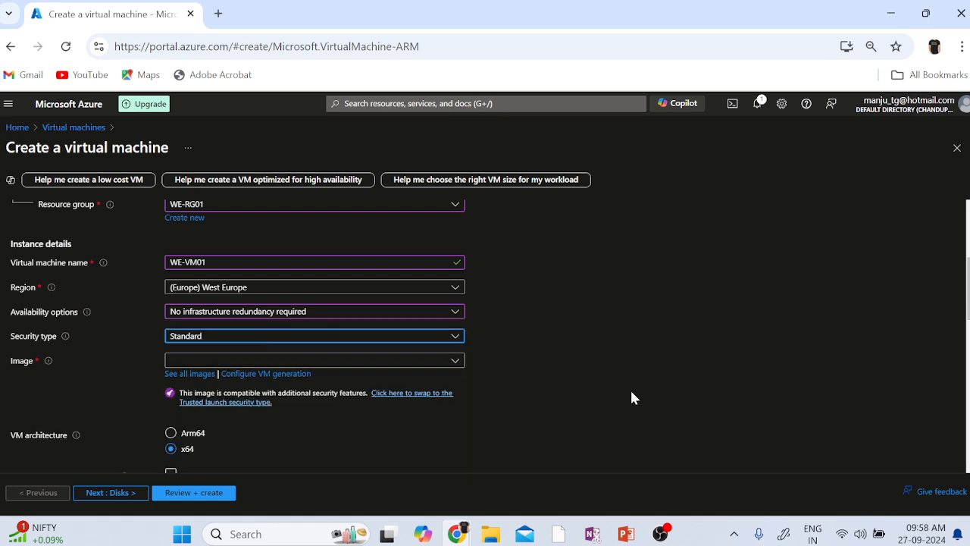
Select the Windows Server 2022 Datacenter: Azure Edition Hotpatch - x64 Gen2 image.
{"action": "left_click", "coordinate": [453, 362]}
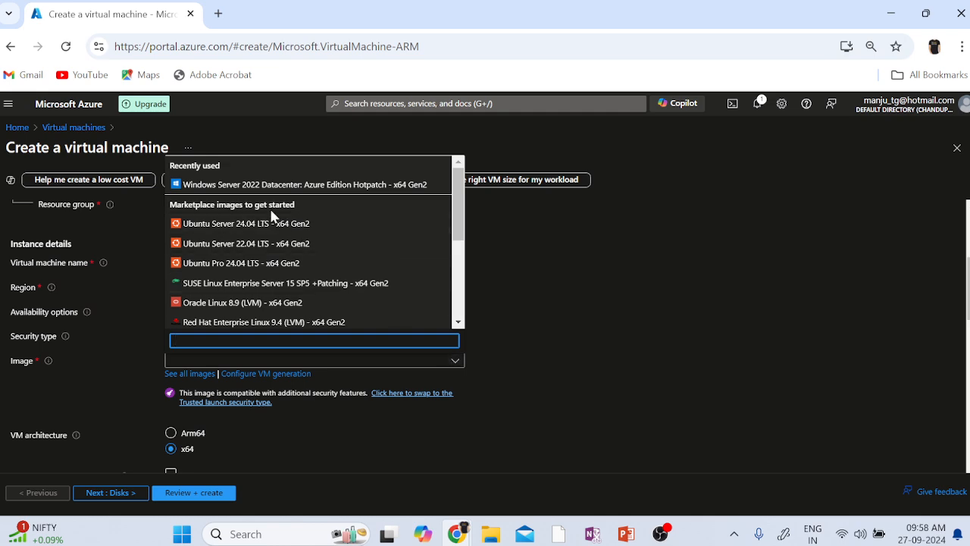
{"action": "left_click", "coordinate": [229, 186]}
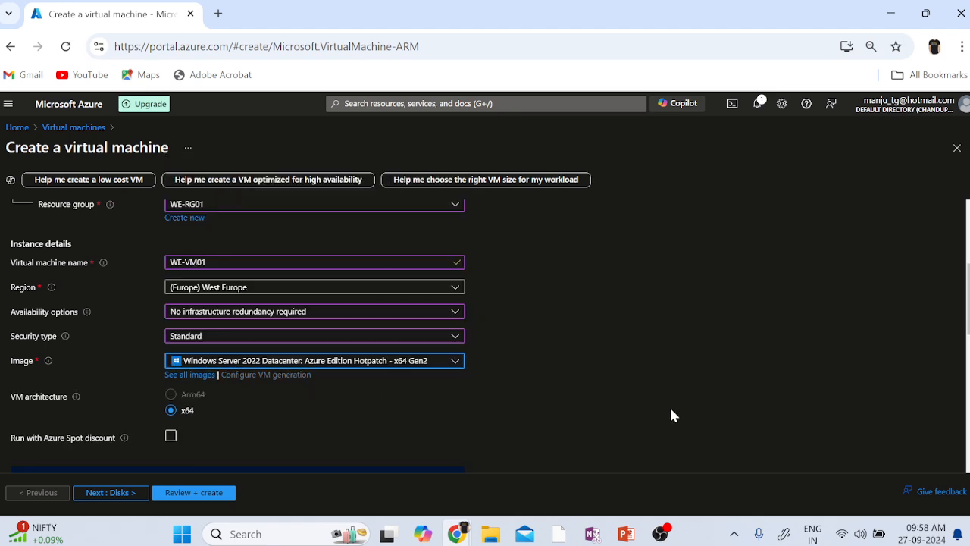
{"action": "scroll", "coordinate": [671, 410], "scroll_direction": "down", "scroll_amount": 3}
{"action": "scroll", "coordinate": [671, 410], "scroll_direction": "down", "scroll_amount": 1}
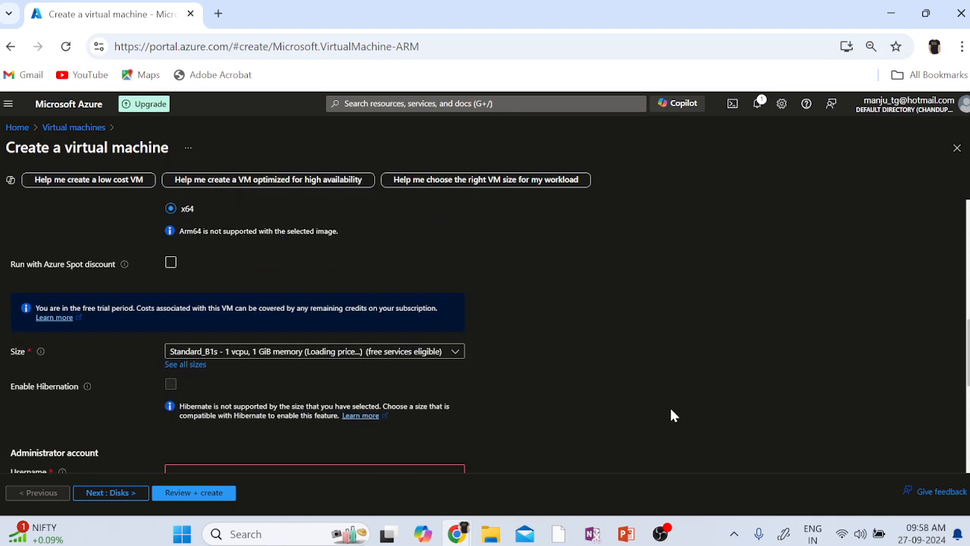
{"action": "left_click", "coordinate": [385, 354]}
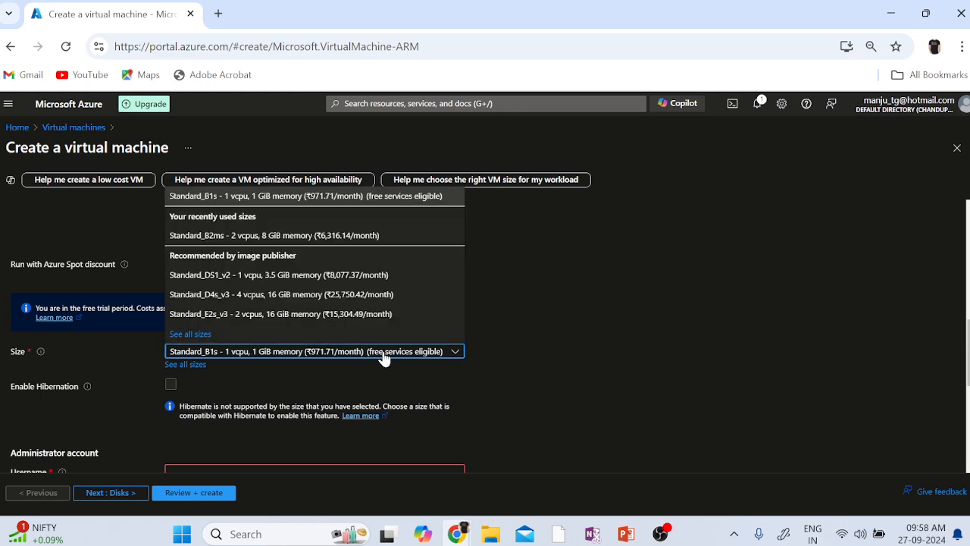
Pick the Standard_E2s_v3 size with 16 GiB memory.
{"action": "left_click", "coordinate": [252, 314]}
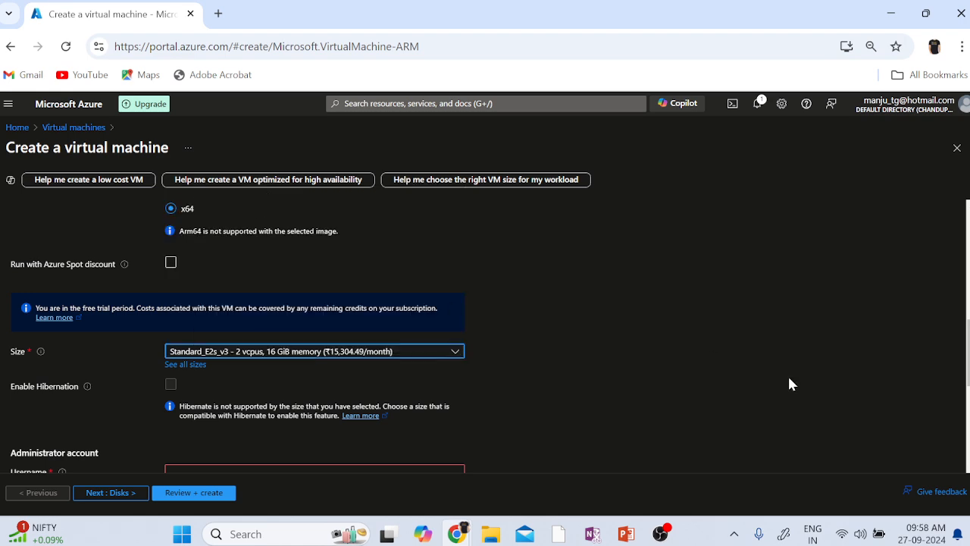
{"action": "scroll", "coordinate": [789, 384], "scroll_direction": "down", "scroll_amount": 1}
{"action": "scroll", "coordinate": [789, 384], "scroll_direction": "down", "scroll_amount": 1}
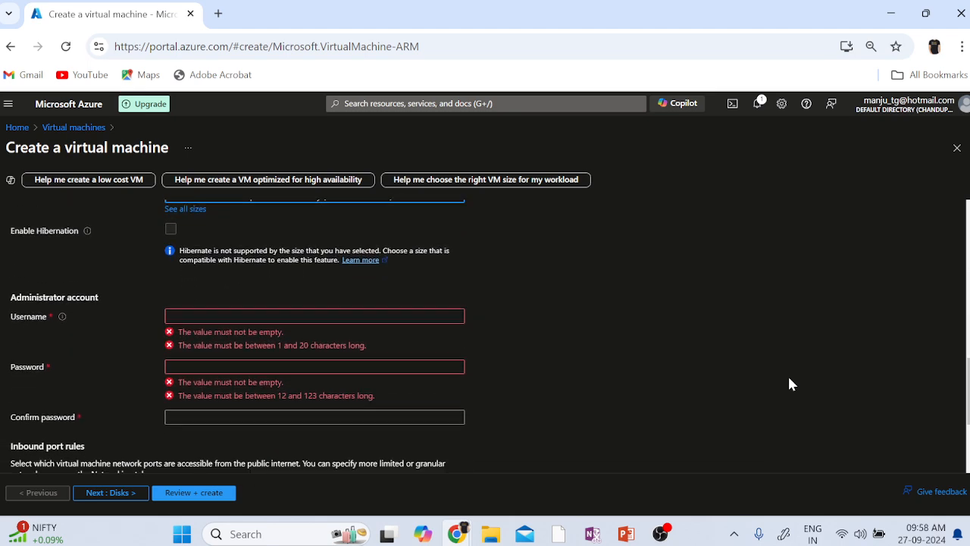
Set the administrator username to Localadministrator, then enter and confirm the account password.
{"action": "left_click", "coordinate": [314, 315]}
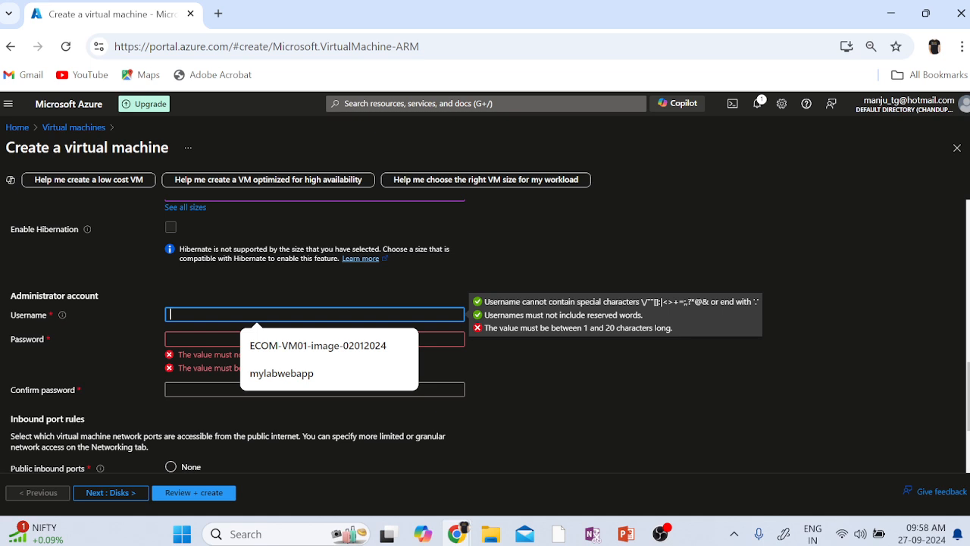
{"action": "type", "text": "Local"}
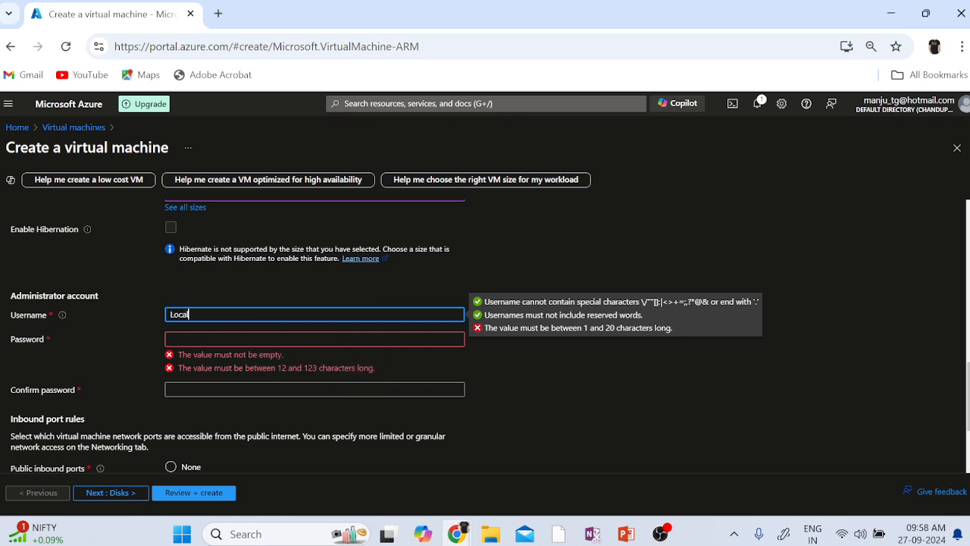
{"action": "type", "text": "admin"}
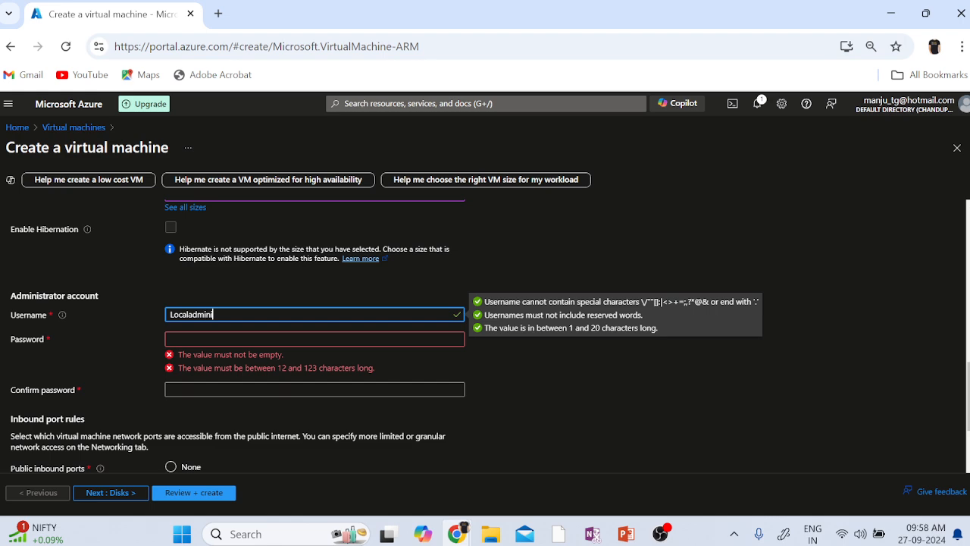
{"action": "type", "text": "istrator"}
{"action": "key", "text": "Tab"}
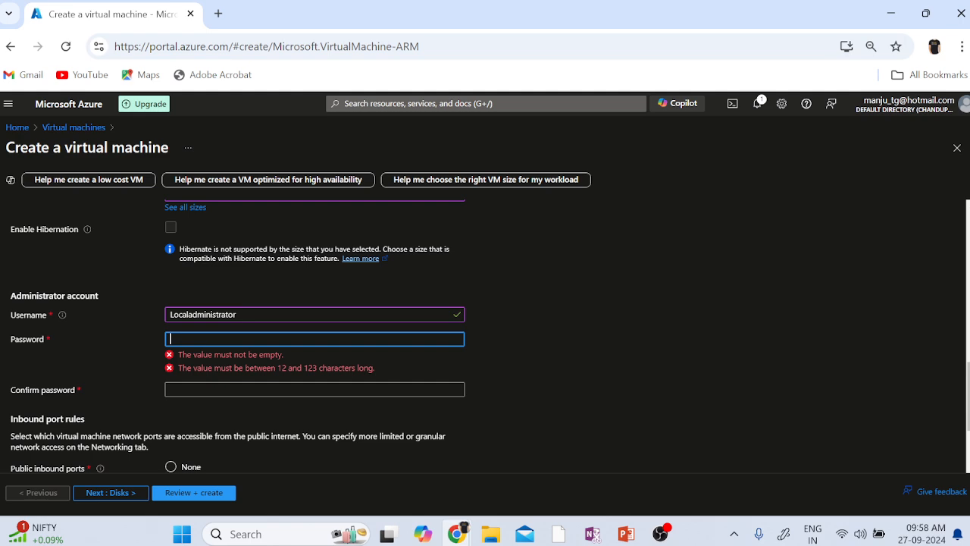
{"action": "type", "text": "•••••••••••"}
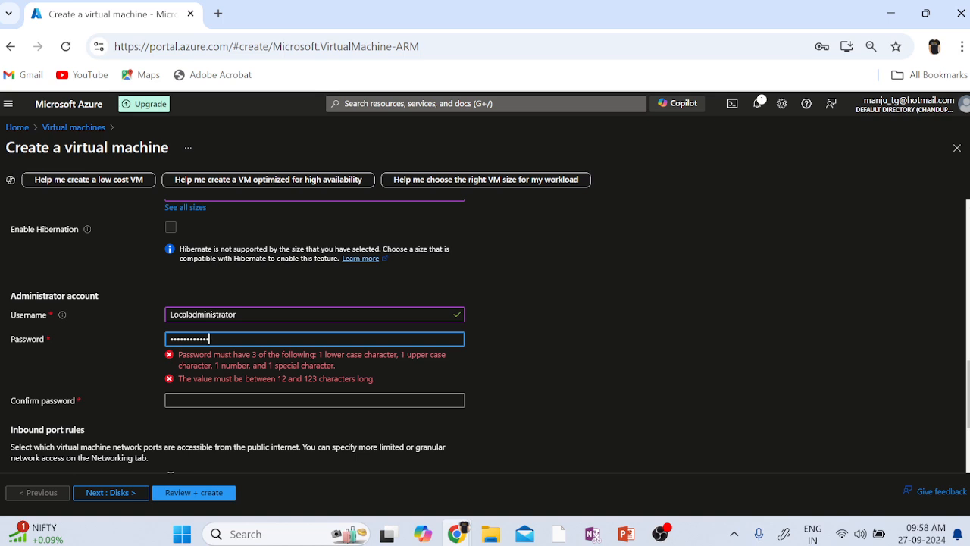
{"action": "type", "text": "•"}
{"action": "key", "text": "Tab"}
{"action": "type", "text": "•••••"}
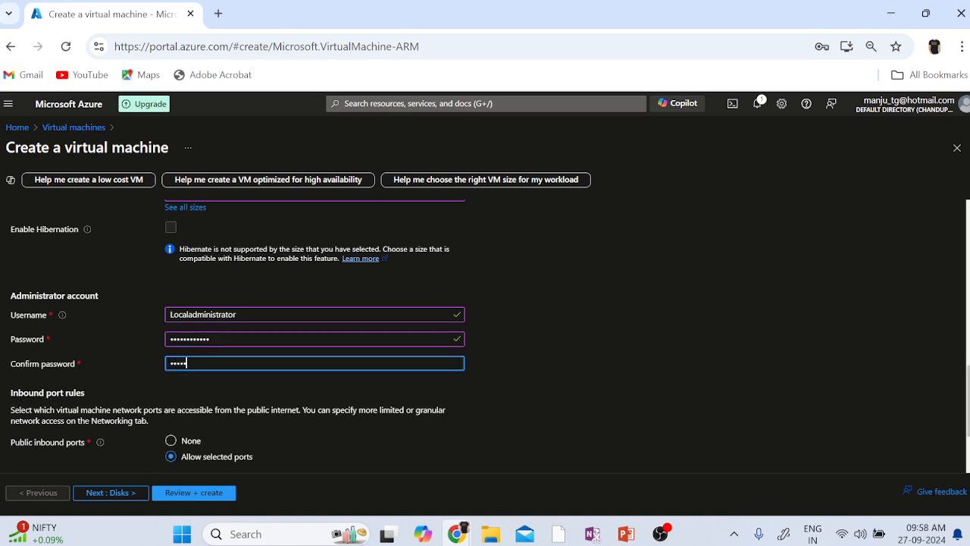
{"action": "type", "text": "•••••••"}
{"action": "scroll", "coordinate": [699, 420], "scroll_direction": "down", "scroll_amount": 1}
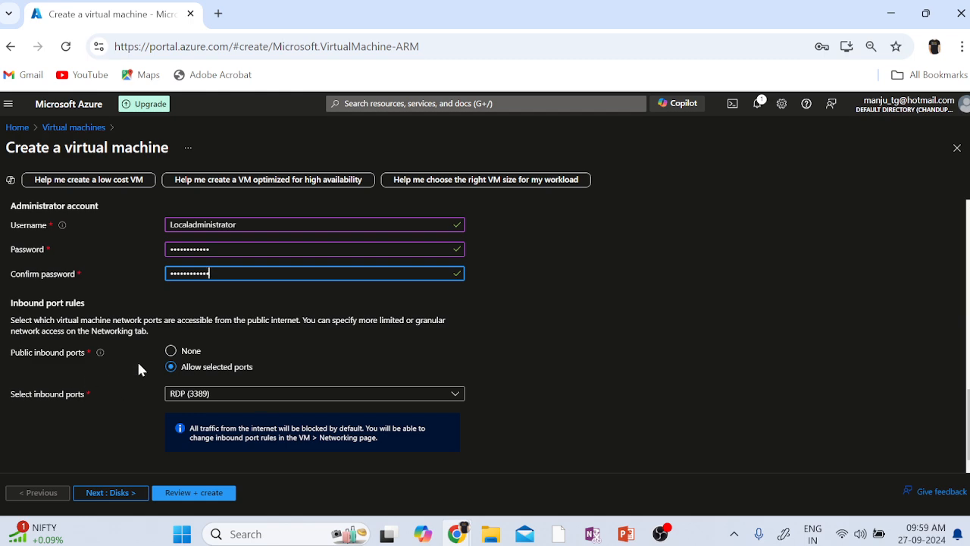
Allow selected inbound ports RDP (3389), HTTPS (443) and HTTP (80).
{"action": "left_click", "coordinate": [171, 351]}
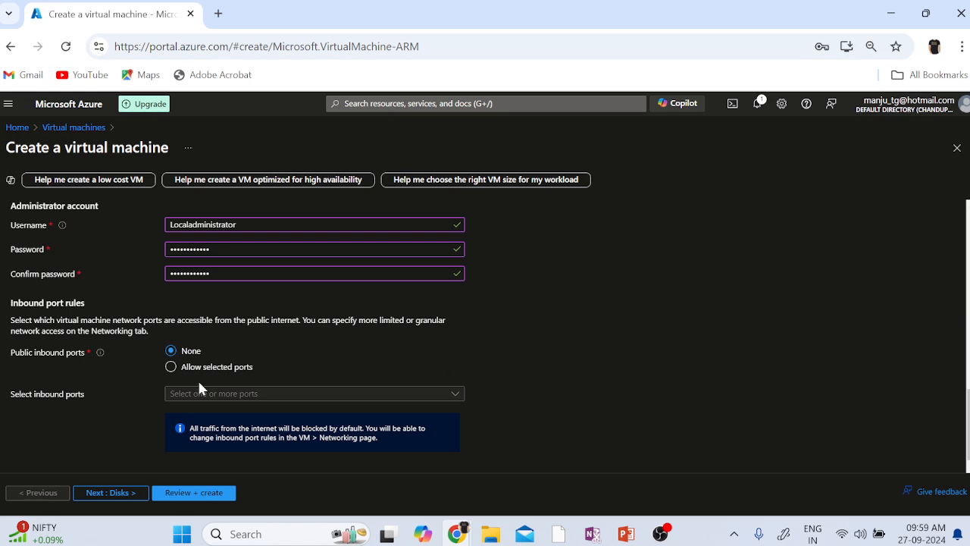
{"action": "left_click", "coordinate": [249, 368]}
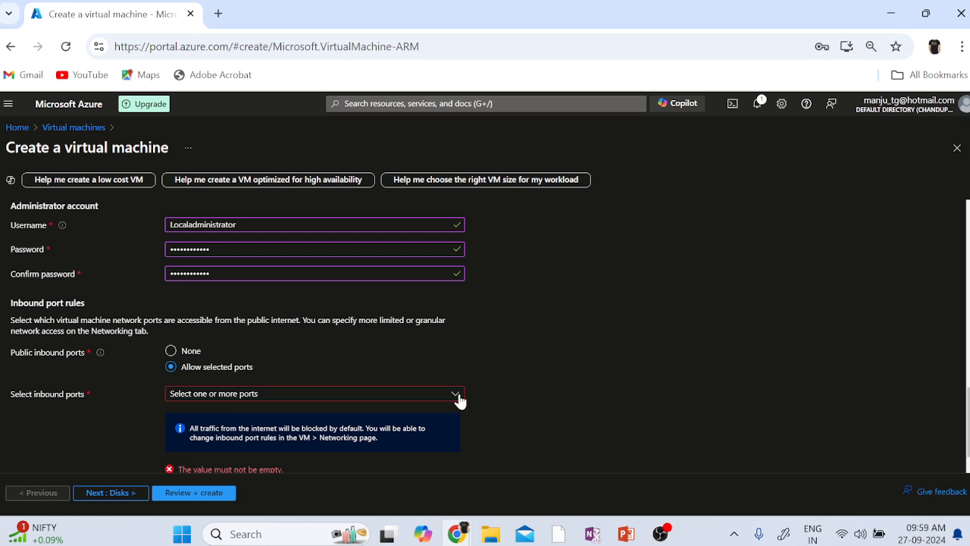
{"action": "left_click", "coordinate": [432, 403]}
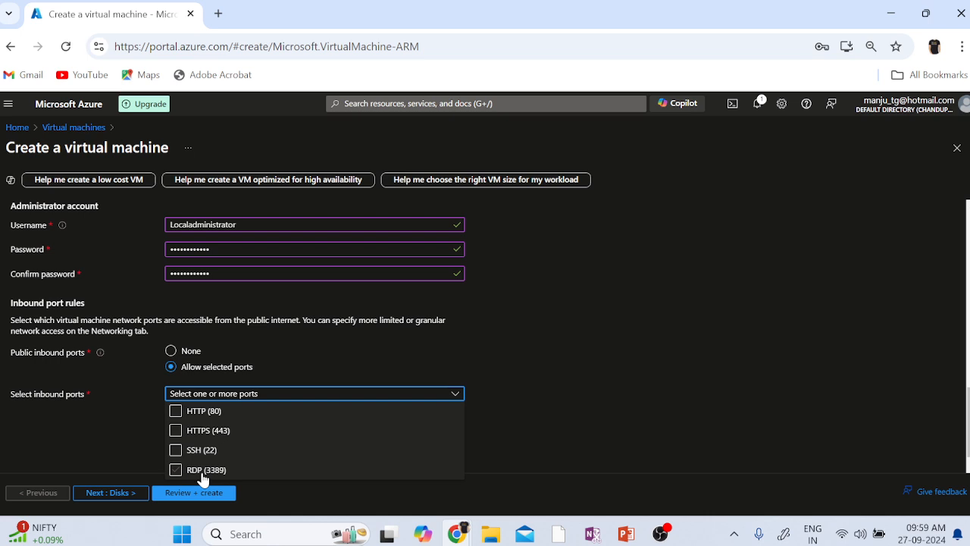
{"action": "left_click", "coordinate": [203, 471]}
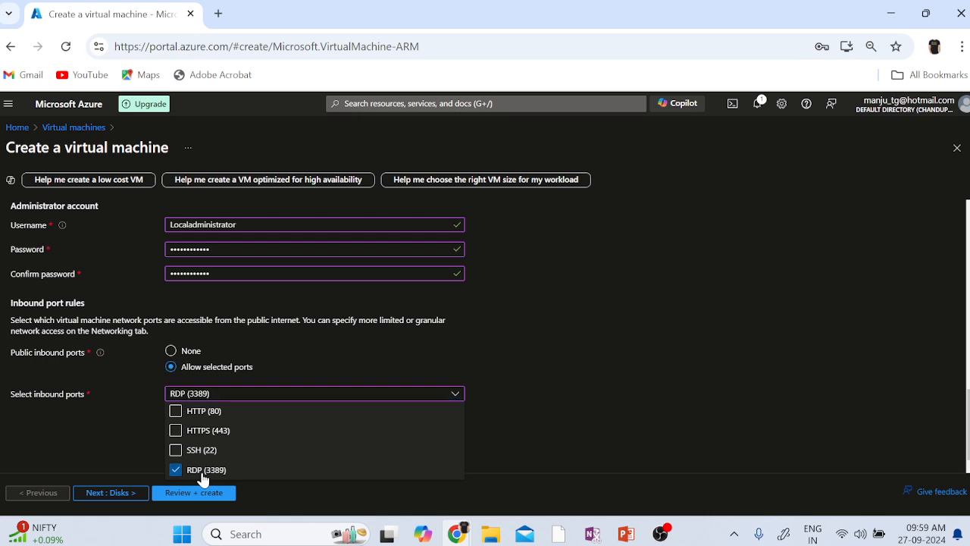
{"action": "left_click", "coordinate": [206, 431]}
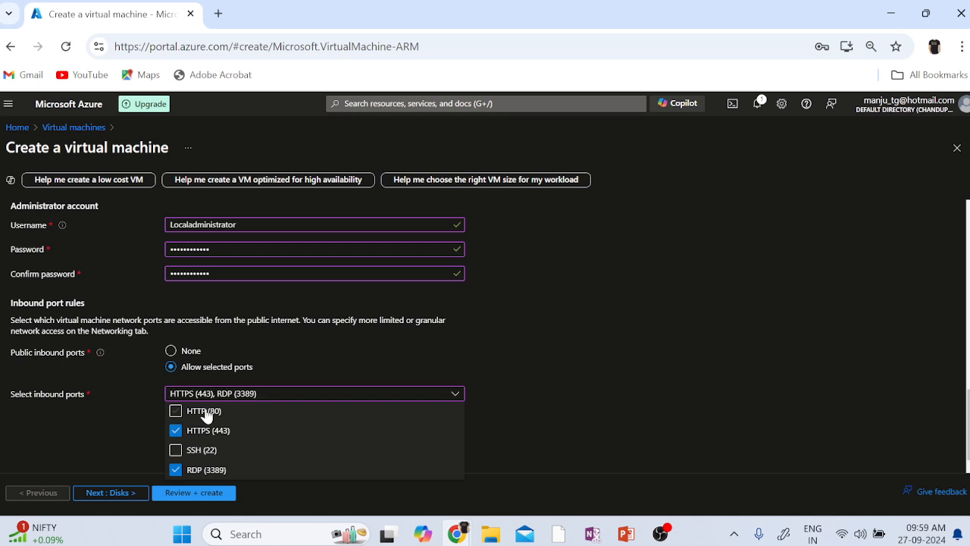
{"action": "left_click", "coordinate": [206, 414]}
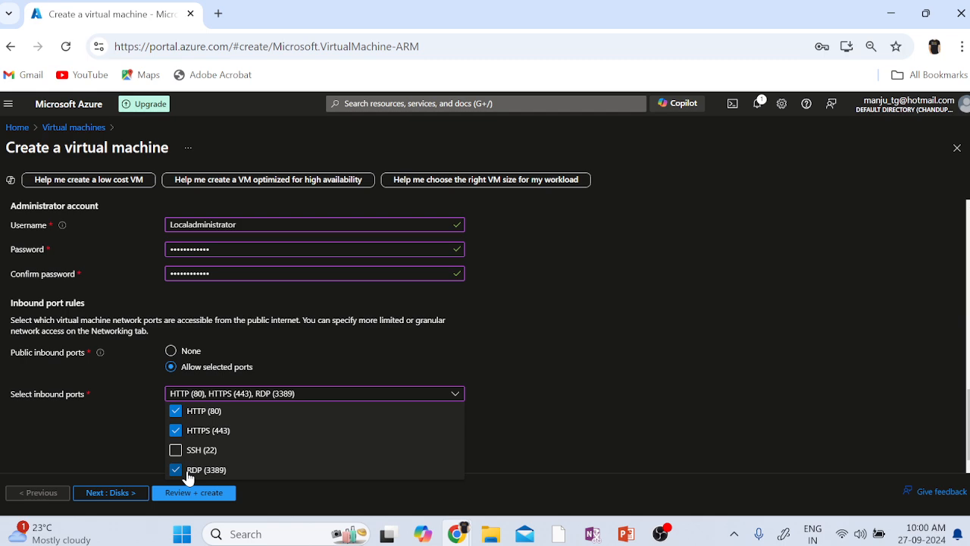
{"action": "left_click", "coordinate": [574, 438]}
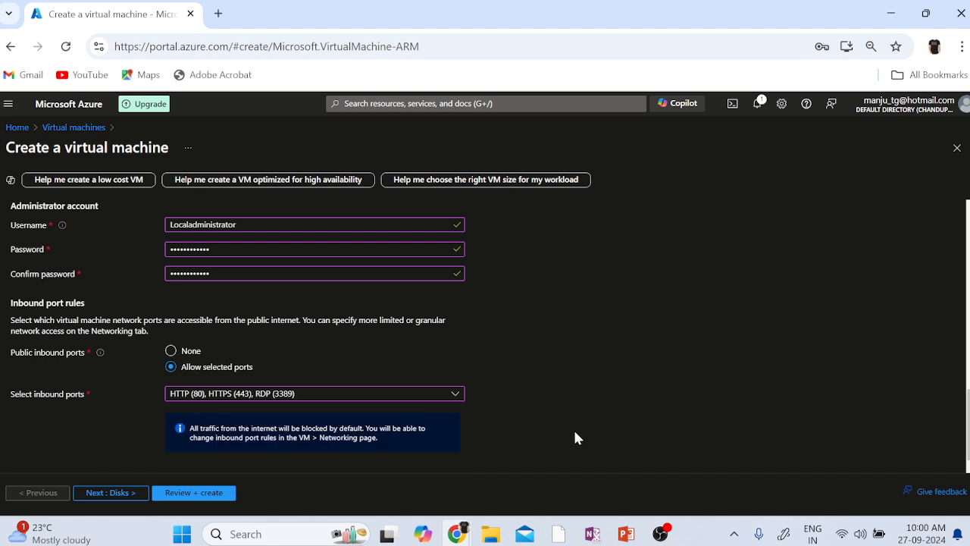
Leave the default 127 GiB Premium SSD OS disk with no data disks and continue to Networking.
{"action": "left_click", "coordinate": [112, 494]}
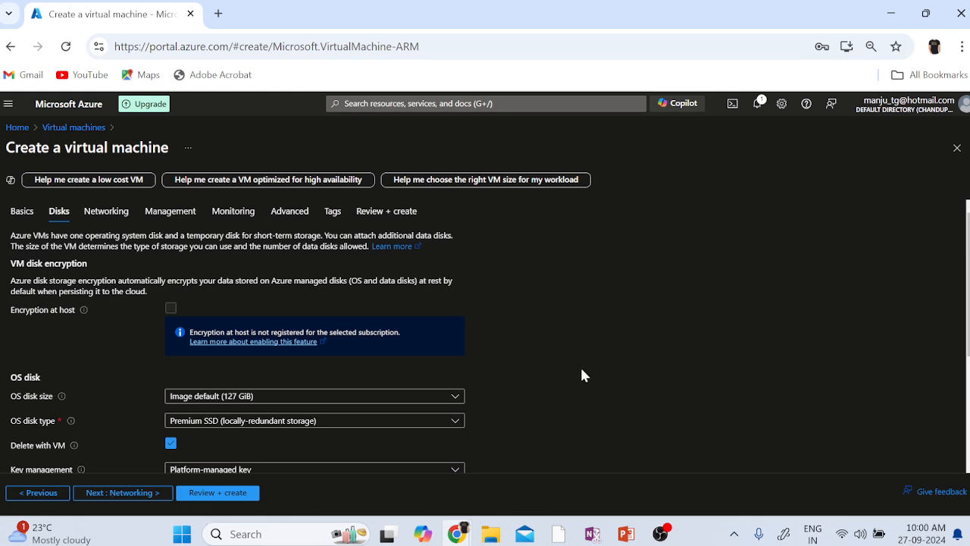
{"action": "scroll", "coordinate": [583, 375], "scroll_direction": "down", "scroll_amount": 1}
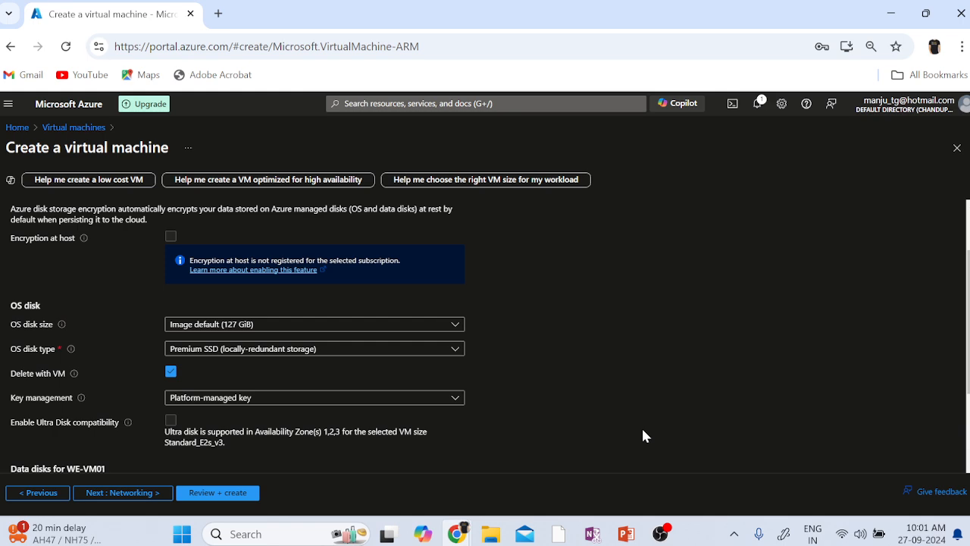
{"action": "scroll", "coordinate": [643, 435], "scroll_direction": "down", "scroll_amount": 3}
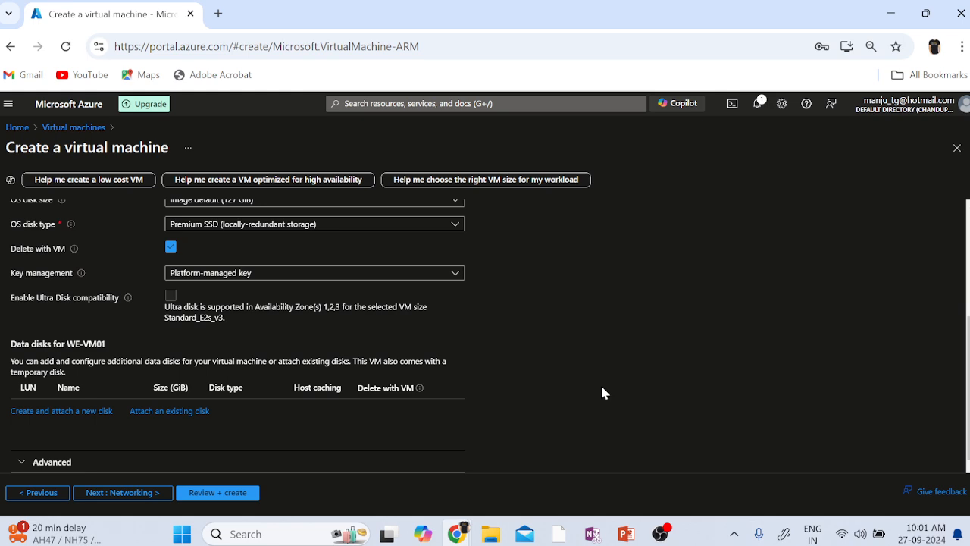
{"action": "left_click", "coordinate": [113, 493]}
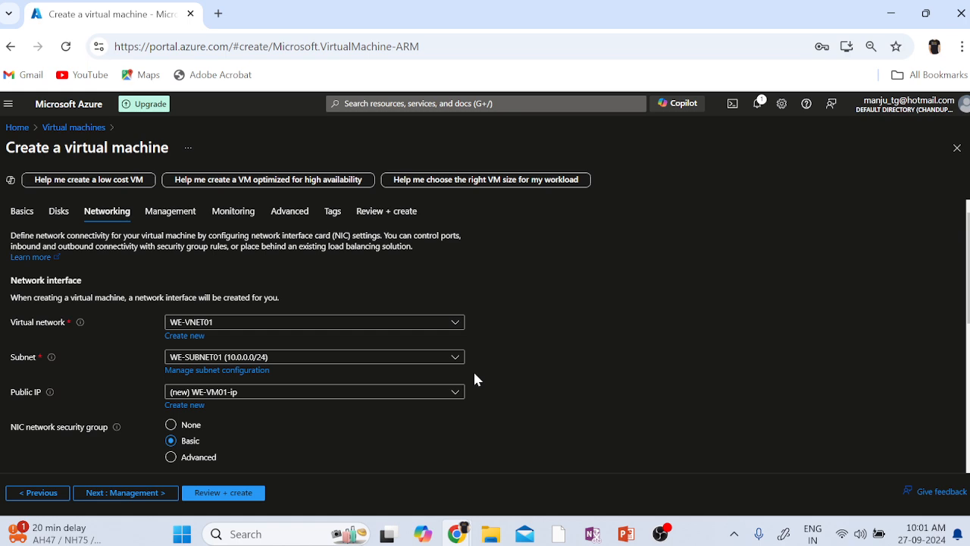
Use virtual network WE-VNET01 with subnet WE-SUBNET01 (10.0.0.0/24).
{"action": "left_click", "coordinate": [328, 324]}
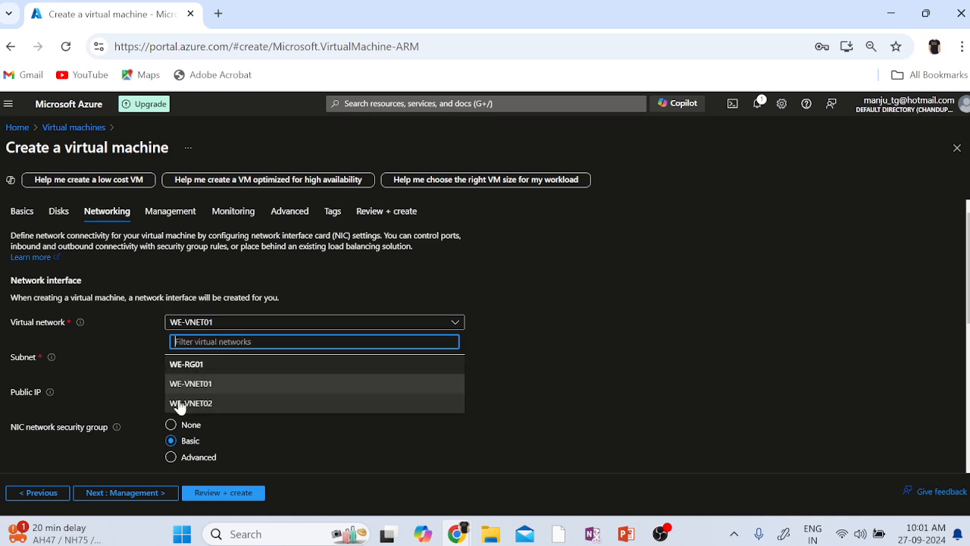
{"action": "left_click", "coordinate": [225, 390]}
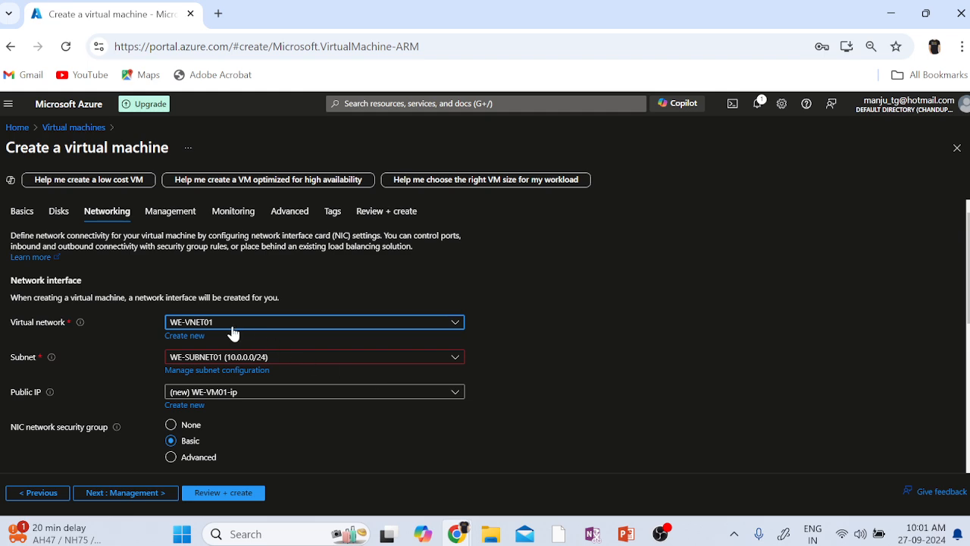
{"action": "left_click", "coordinate": [340, 359]}
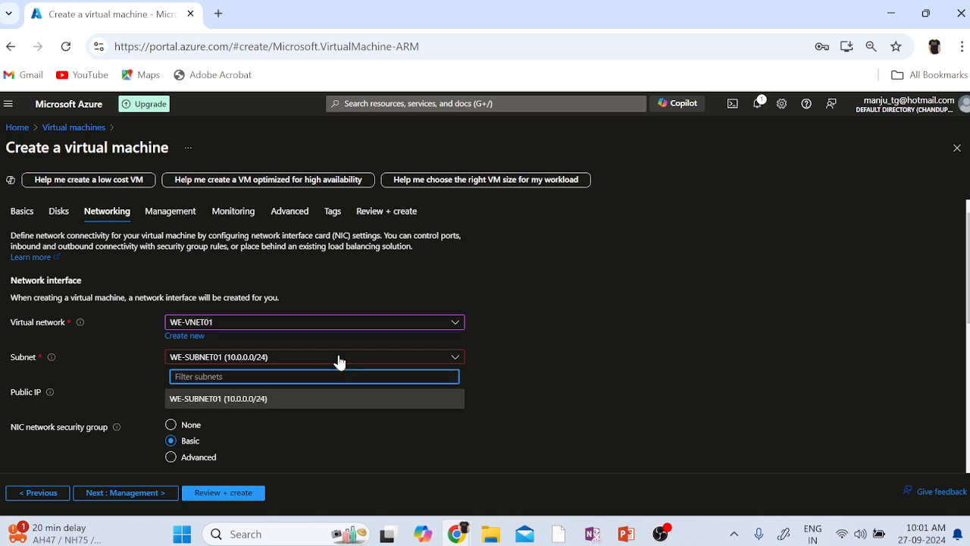
{"action": "left_click", "coordinate": [681, 366]}
{"action": "scroll", "coordinate": [681, 366], "scroll_direction": "down", "scroll_amount": 1}
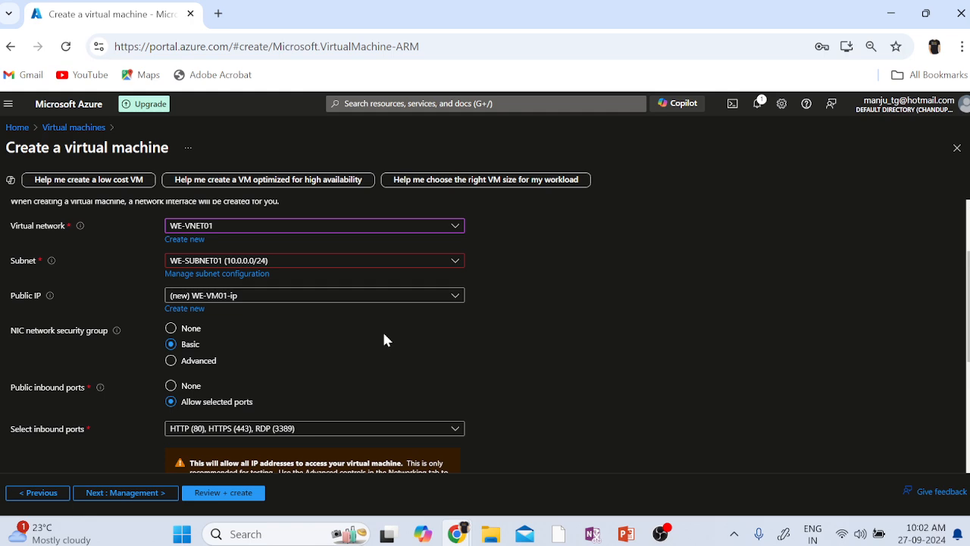
Create a new public IP address renamed from WE-VM01-ip to WE-VM01-PIP01.
{"action": "left_click", "coordinate": [181, 308]}
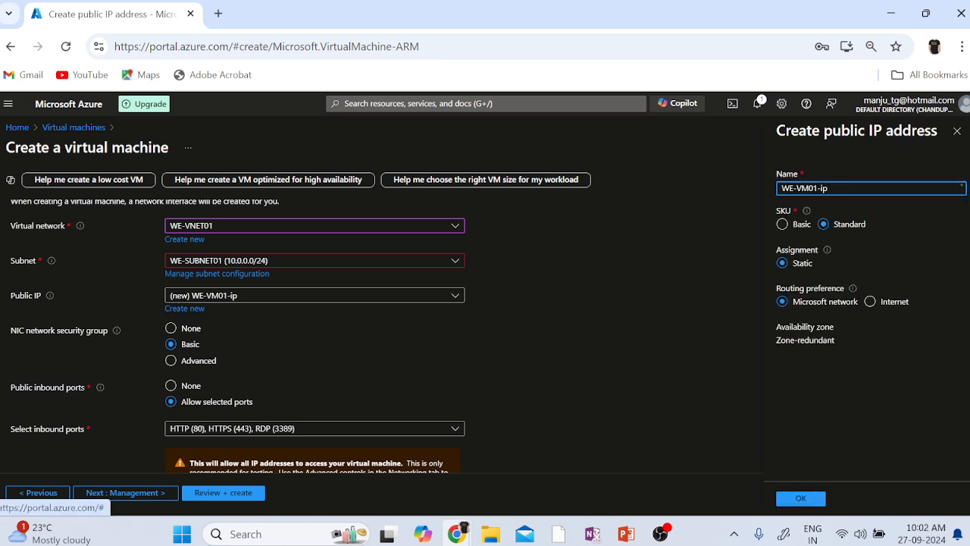
{"action": "key", "text": "BackSpace"}
{"action": "key", "text": "BackSpace"}
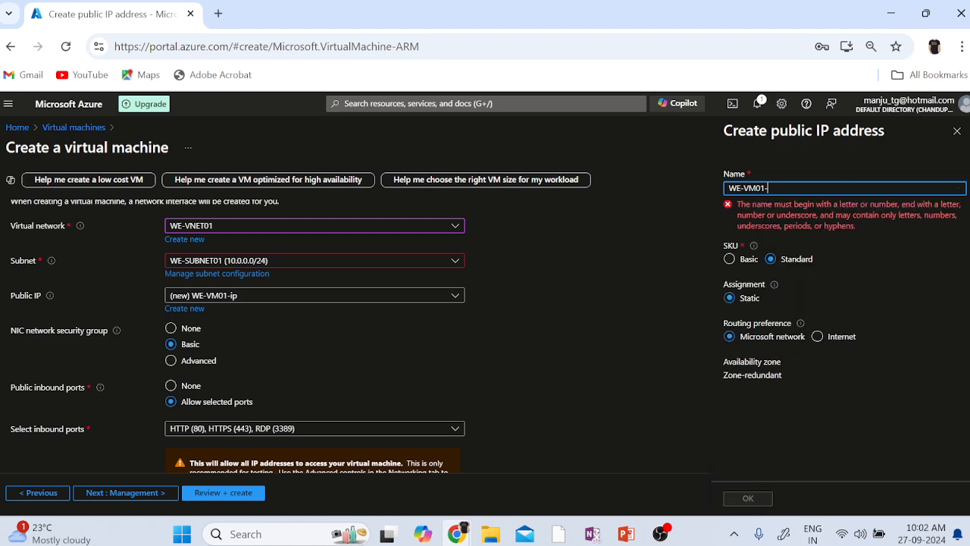
{"action": "type", "text": "PIP"}
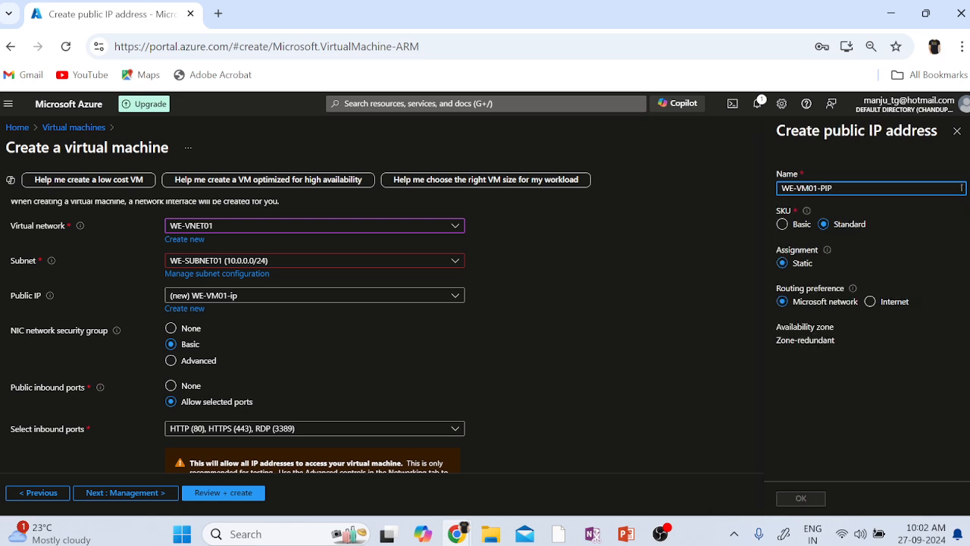
{"action": "type", "text": "01"}
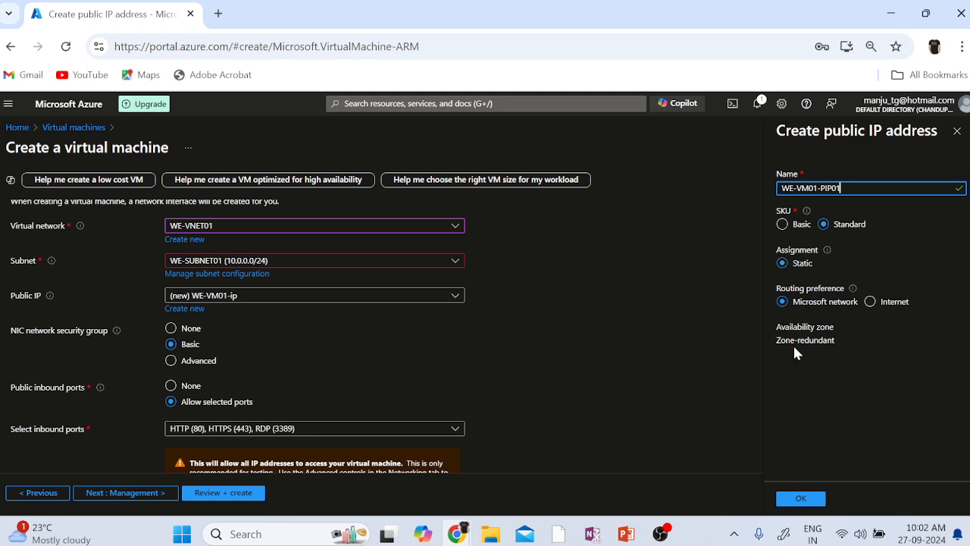
{"action": "left_click", "coordinate": [800, 500]}
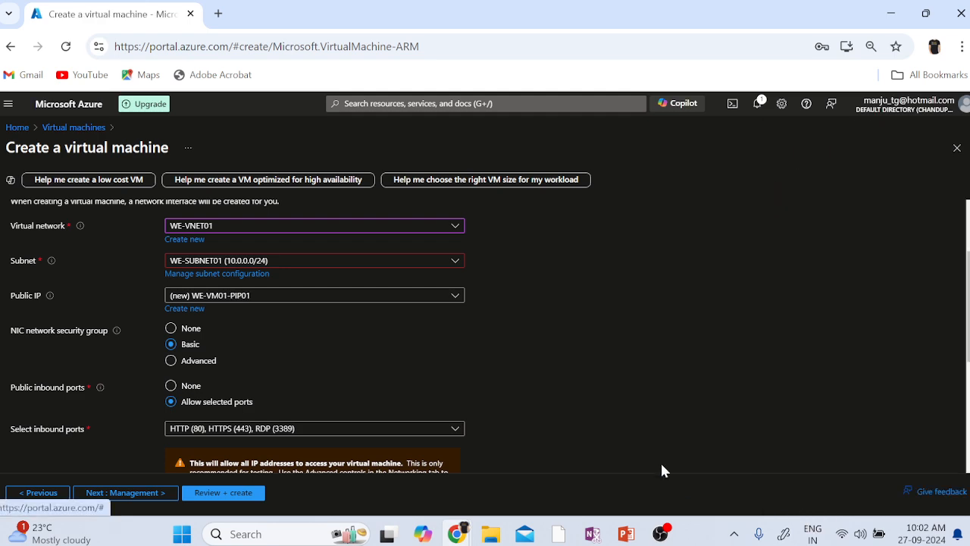
{"action": "scroll", "coordinate": [632, 437], "scroll_direction": "down", "scroll_amount": 3}
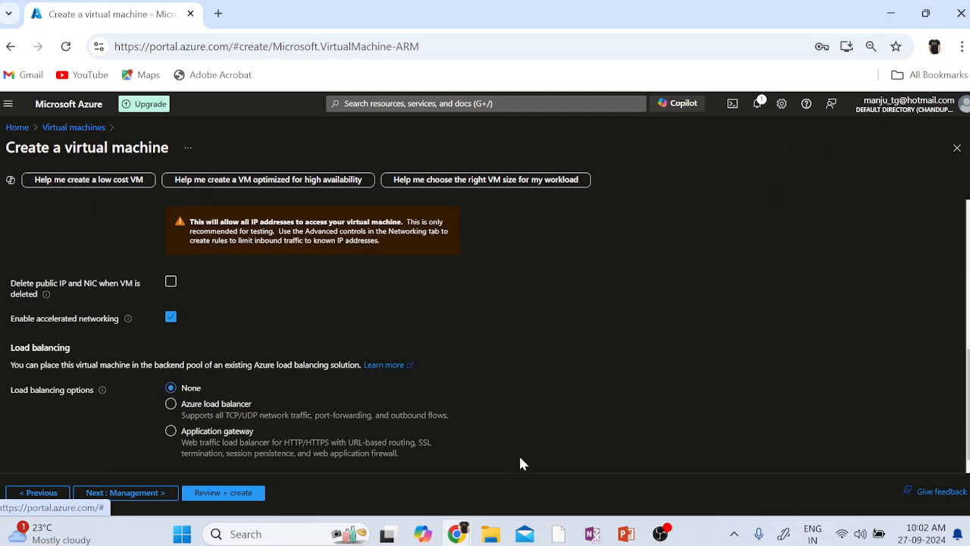
Skip through Management, Monitoring and Advanced defaults, pass review, and deploy WE-VM01.
{"action": "left_click", "coordinate": [150, 494]}
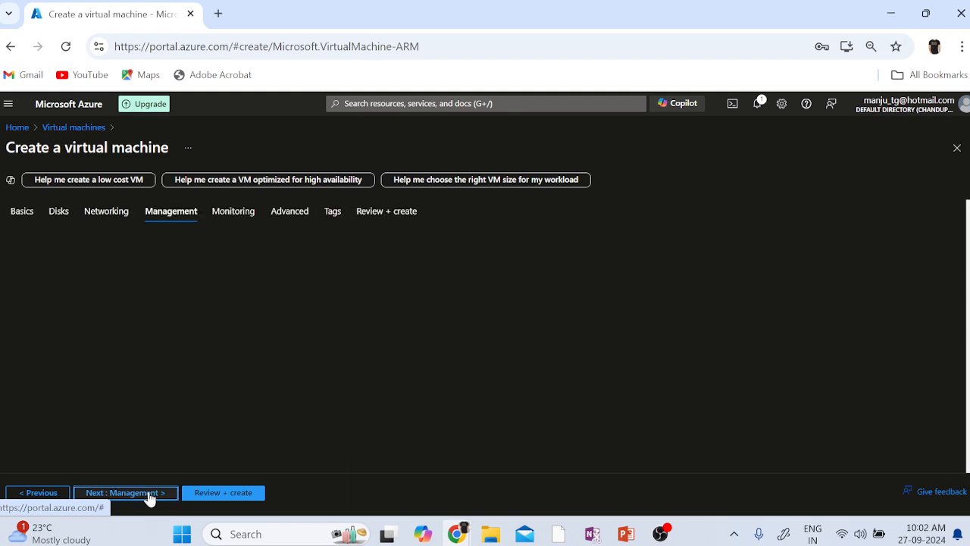
{"action": "left_click", "coordinate": [149, 494]}
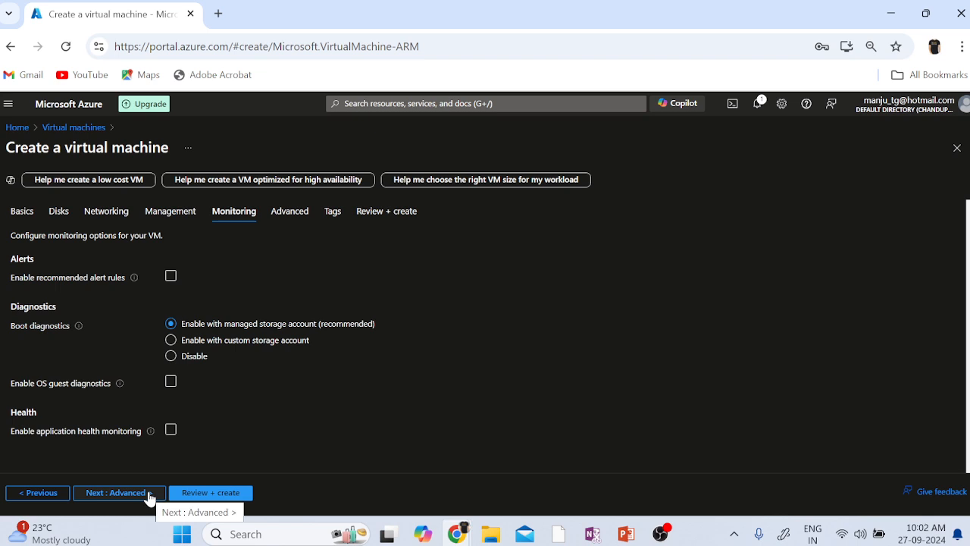
{"action": "left_click", "coordinate": [150, 497]}
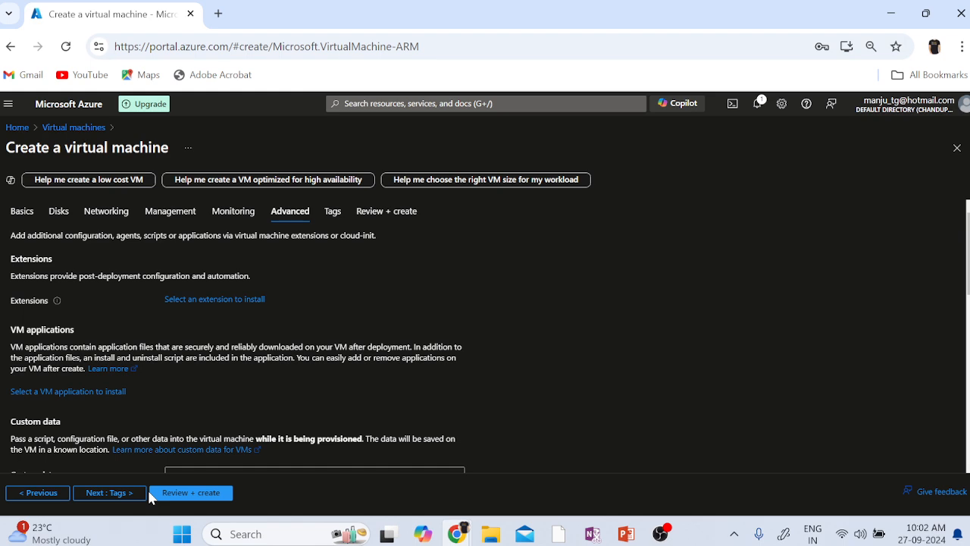
{"action": "left_click", "coordinate": [182, 497]}
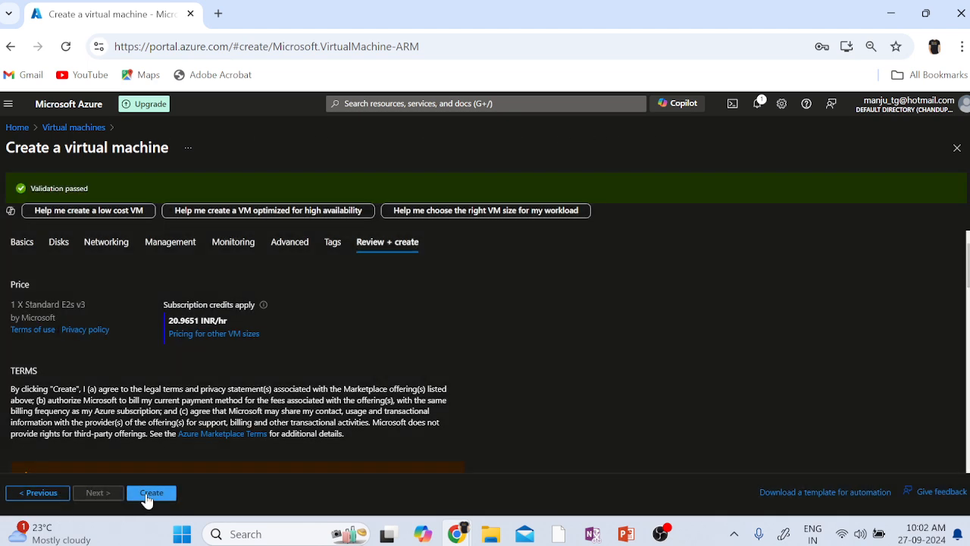
{"action": "left_click", "coordinate": [148, 495]}
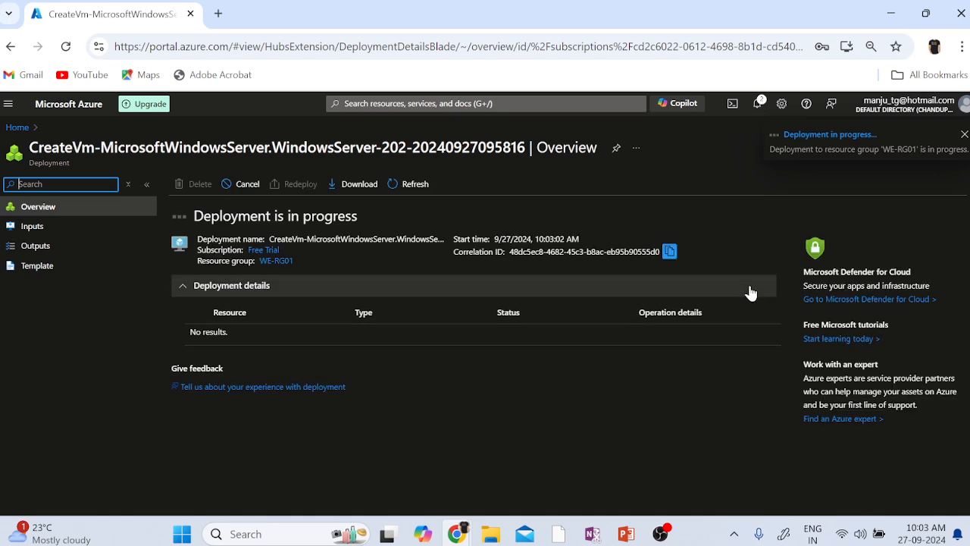
Return Home and open the Virtual machines list, still showing 0 records.
{"action": "left_click", "coordinate": [17, 126]}
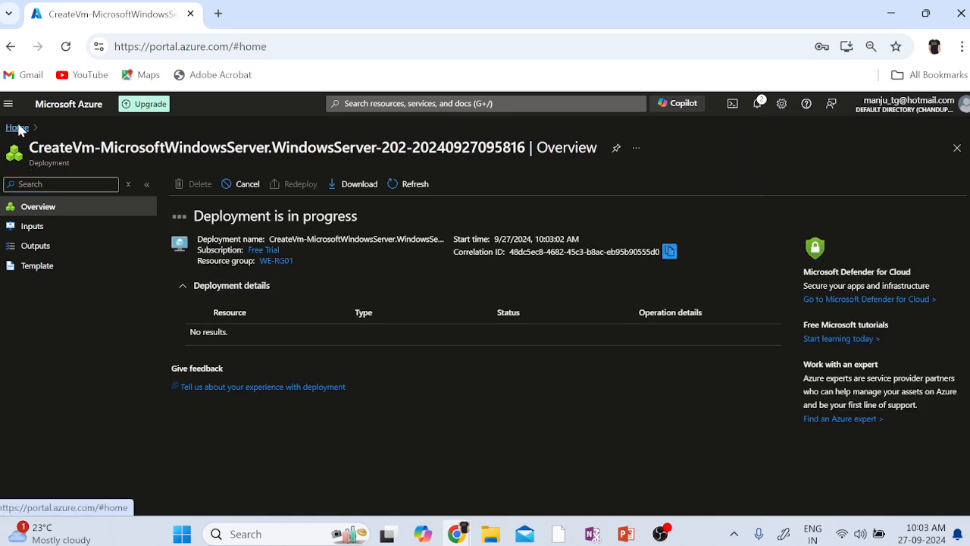
{"action": "left_click", "coordinate": [248, 406]}
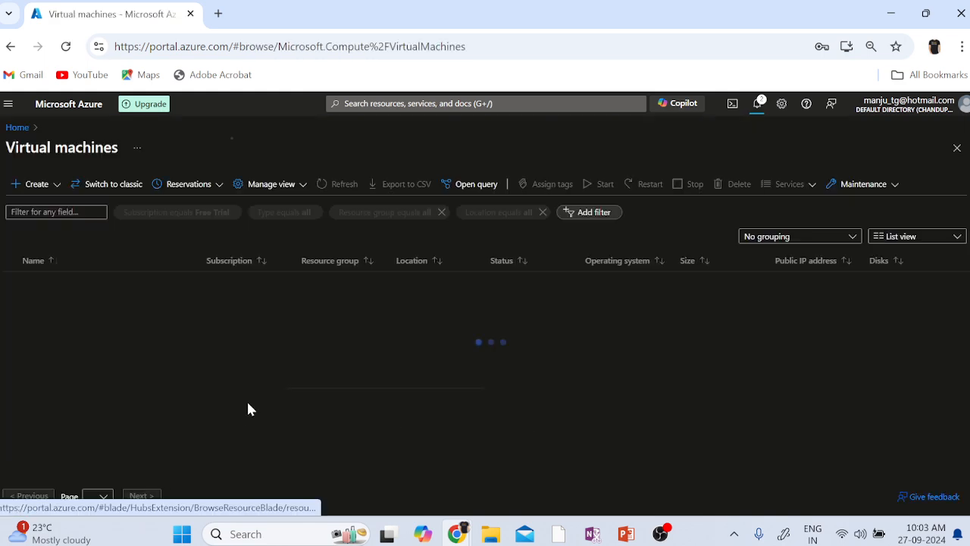
Start a second Azure virtual machine in resource group WE-RG01 named WE-VM02.
{"action": "left_click", "coordinate": [44, 189]}
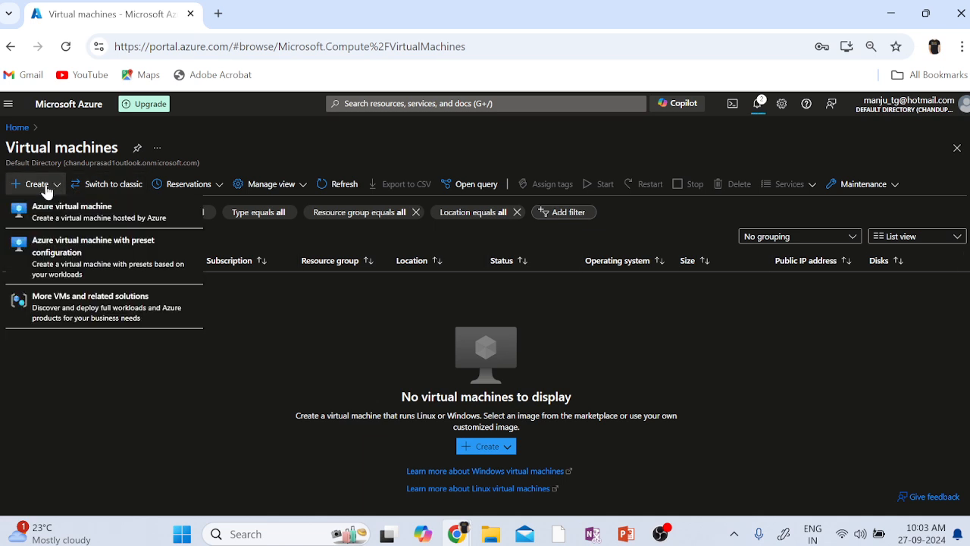
{"action": "left_click", "coordinate": [56, 228]}
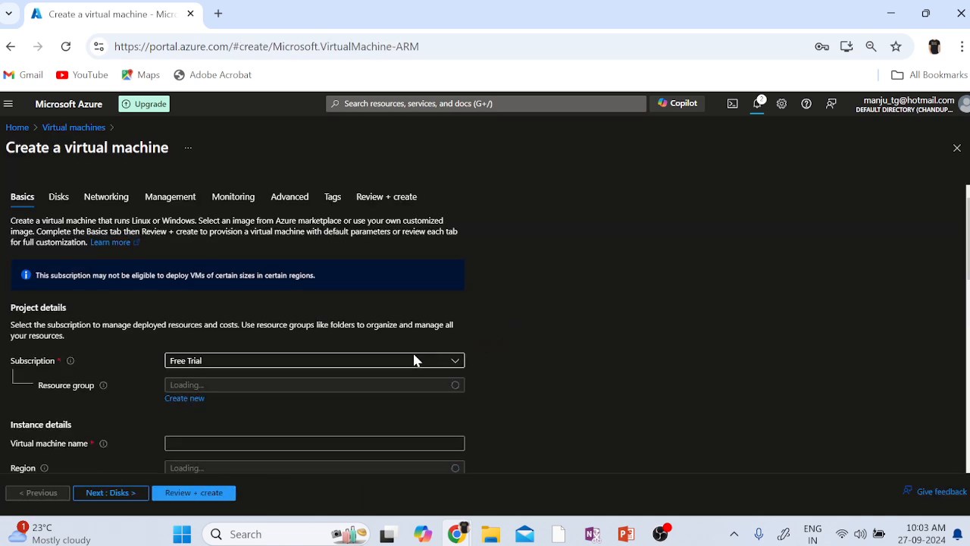
{"action": "scroll", "coordinate": [561, 382], "scroll_direction": "down", "scroll_amount": 2}
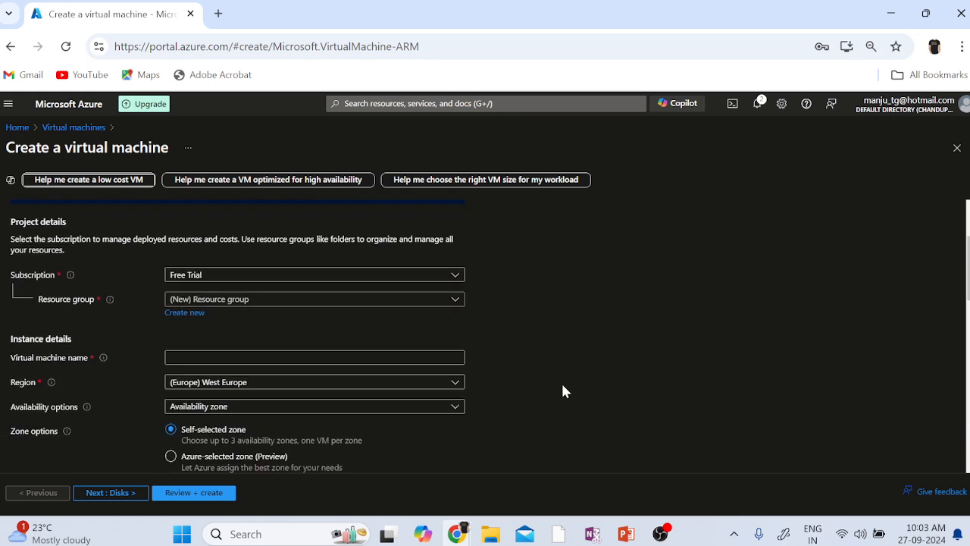
{"action": "left_click", "coordinate": [441, 302]}
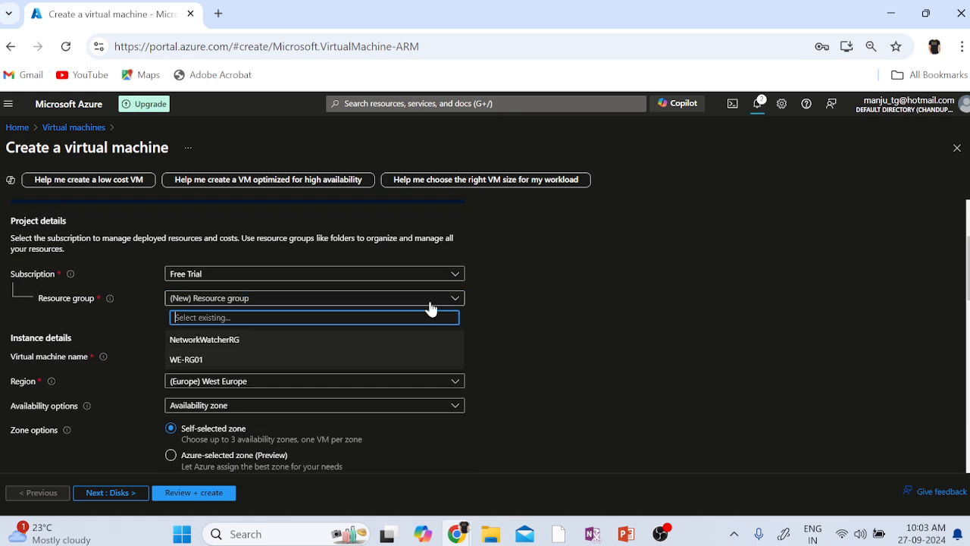
{"action": "left_click", "coordinate": [200, 361]}
{"action": "left_click", "coordinate": [203, 357]}
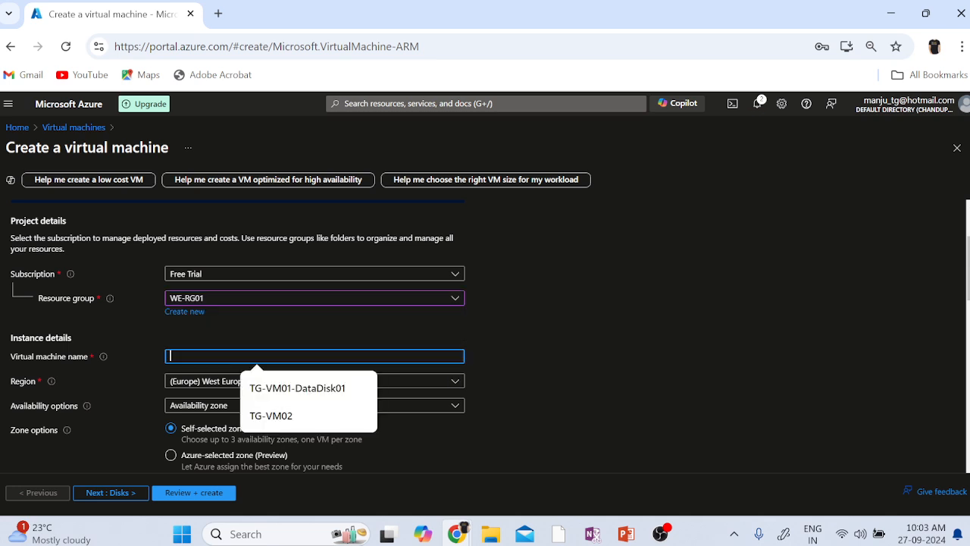
{"action": "type", "text": "WE-"}
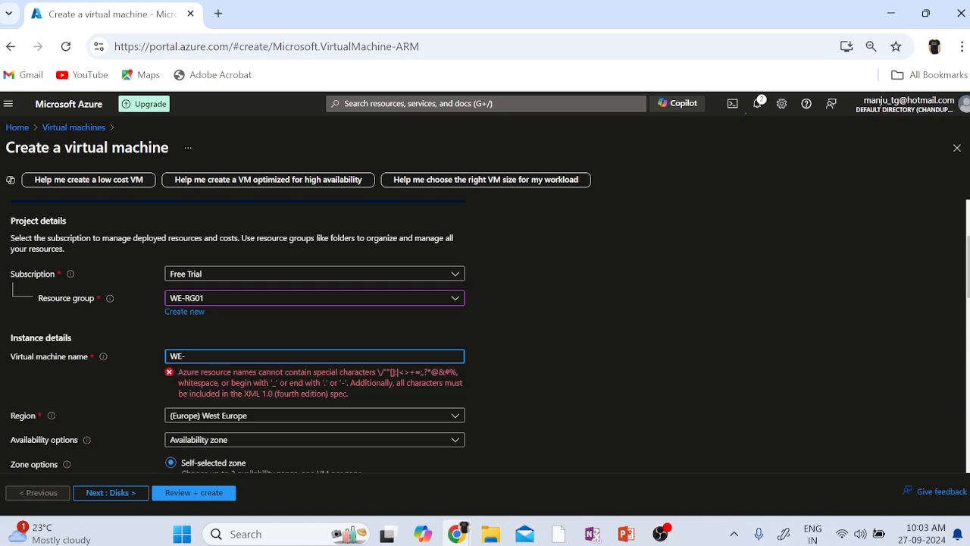
{"action": "type", "text": "VM02"}
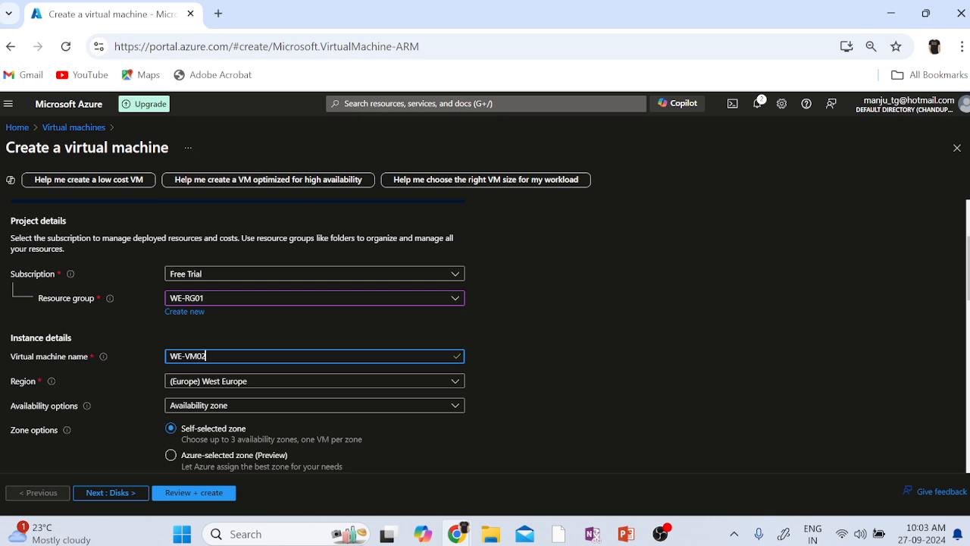
{"action": "left_click", "coordinate": [577, 414]}
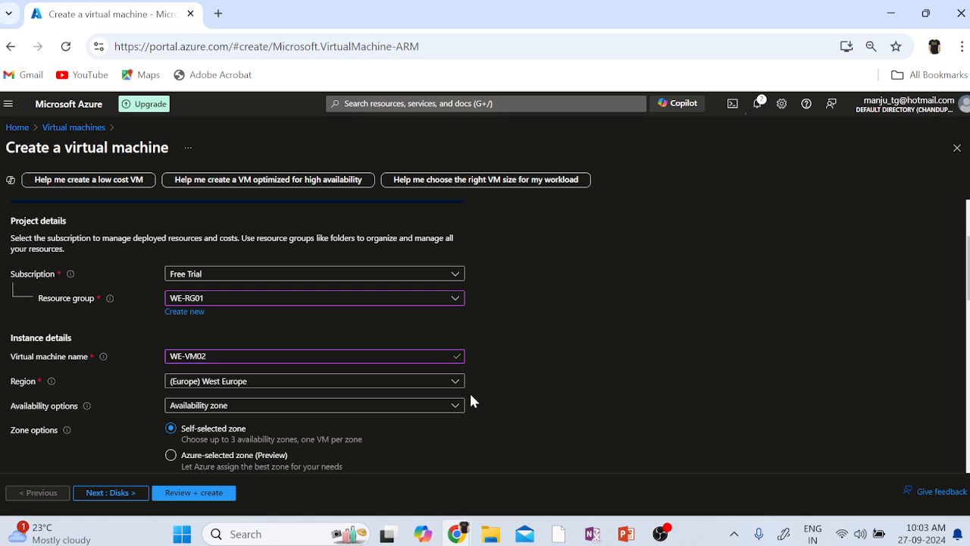
Set availability to No infrastructure redundancy required and security type to Standard.
{"action": "scroll", "coordinate": [519, 423], "scroll_direction": "down", "scroll_amount": 1}
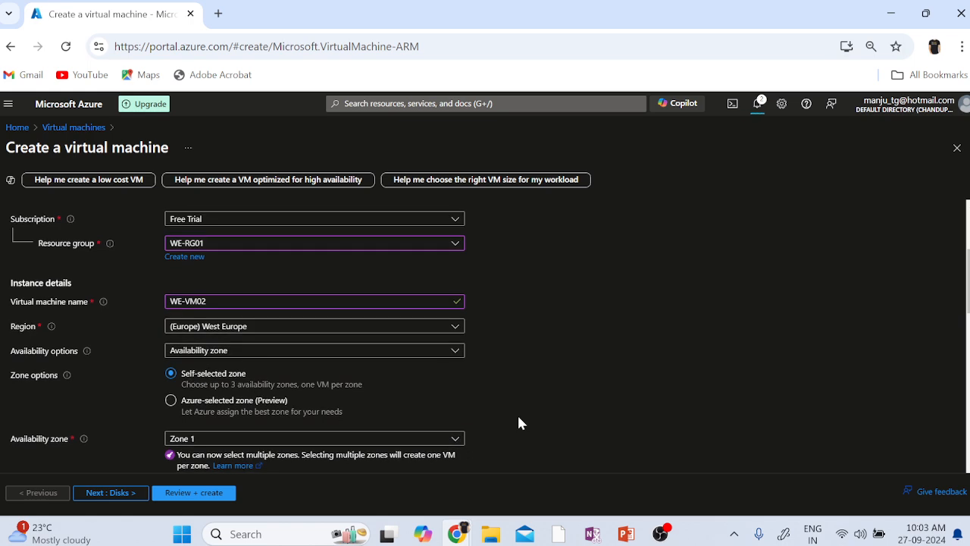
{"action": "left_click", "coordinate": [258, 353]}
{"action": "left_click", "coordinate": [229, 369]}
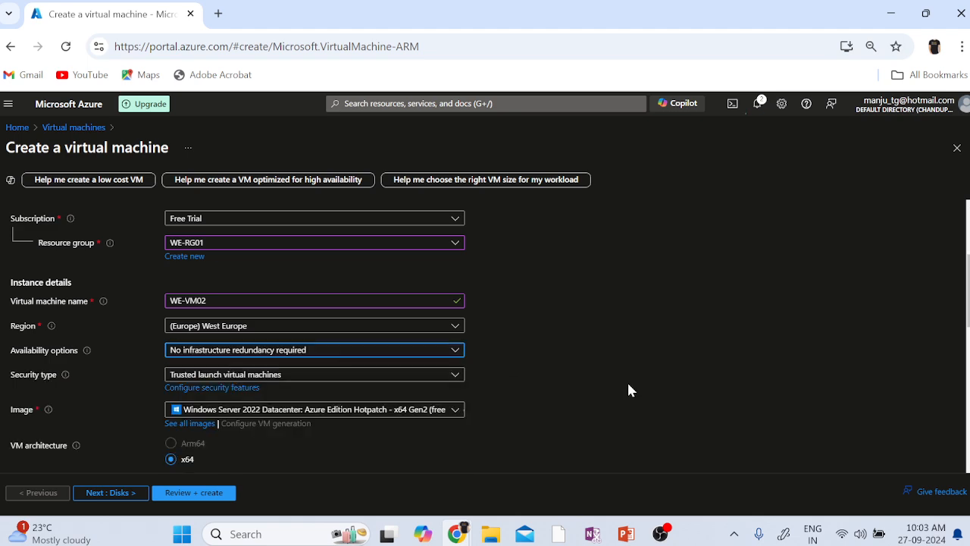
{"action": "scroll", "coordinate": [627, 381], "scroll_direction": "down", "scroll_amount": 2}
{"action": "left_click", "coordinate": [359, 269]}
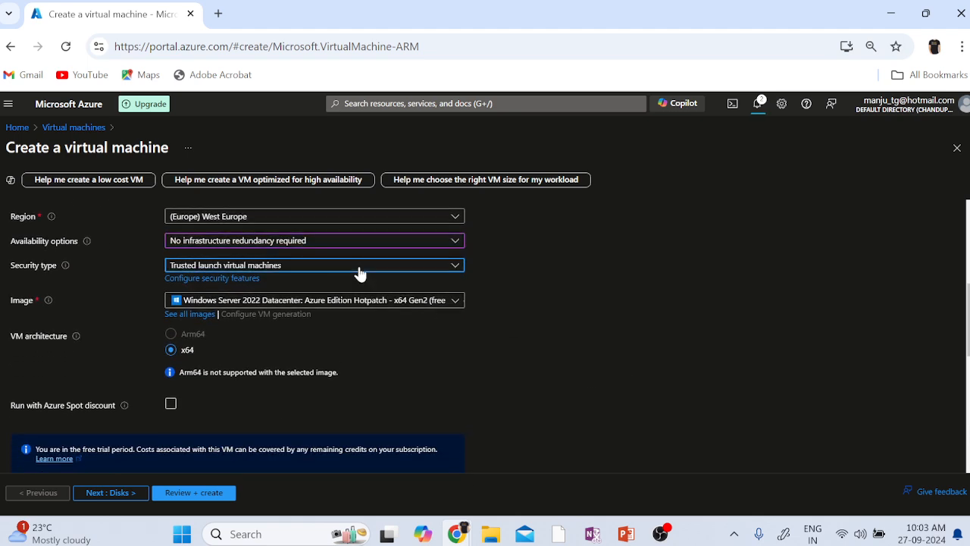
{"action": "left_click", "coordinate": [264, 285]}
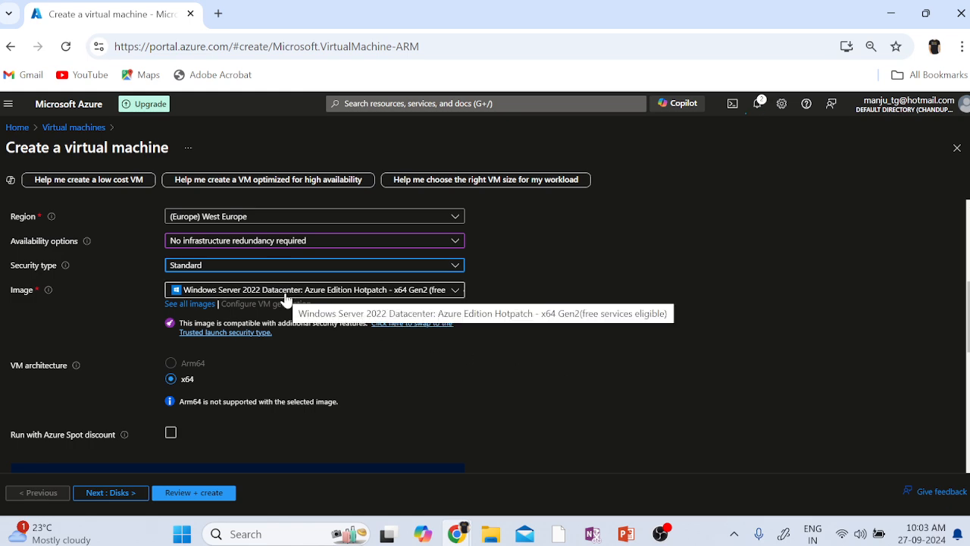
{"action": "scroll", "coordinate": [658, 444], "scroll_direction": "down", "scroll_amount": 2}
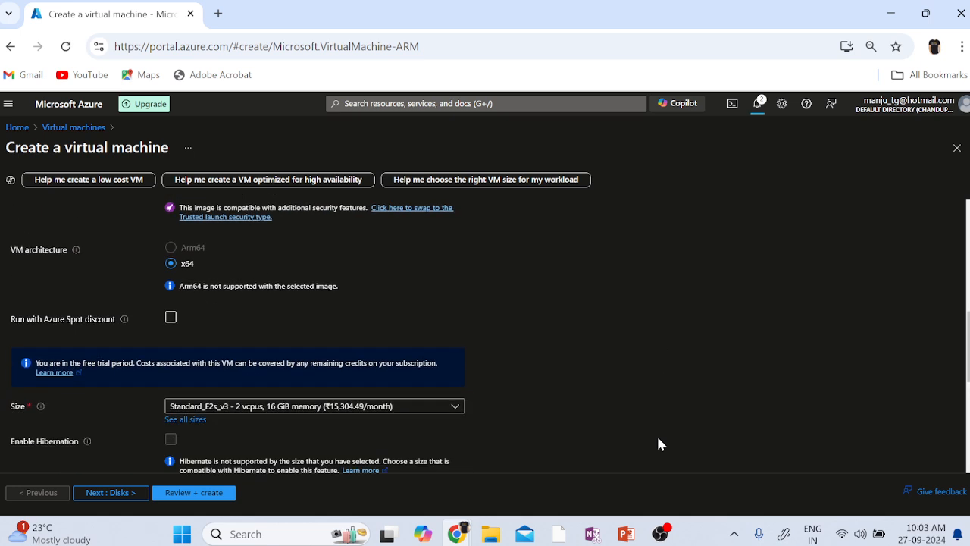
{"action": "scroll", "coordinate": [658, 444], "scroll_direction": "down", "scroll_amount": 1}
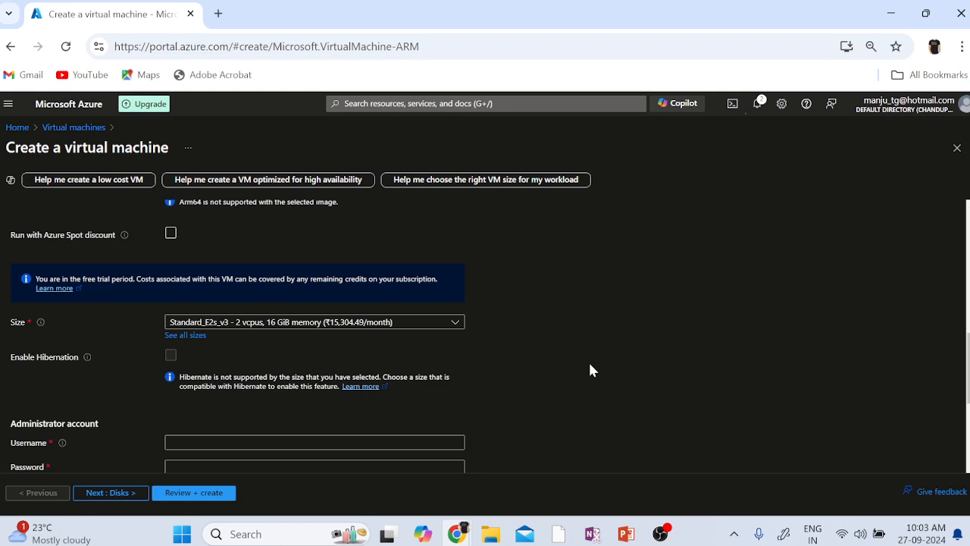
{"action": "scroll", "coordinate": [606, 392], "scroll_direction": "down", "scroll_amount": 2}
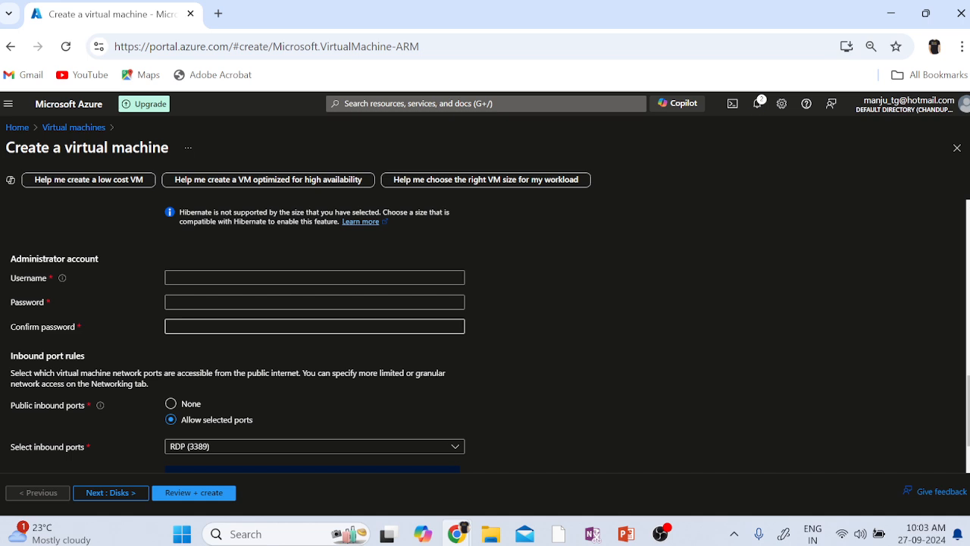
Enter admin username Localadministrator, then type the password and its confirmation.
{"action": "left_click", "coordinate": [235, 278]}
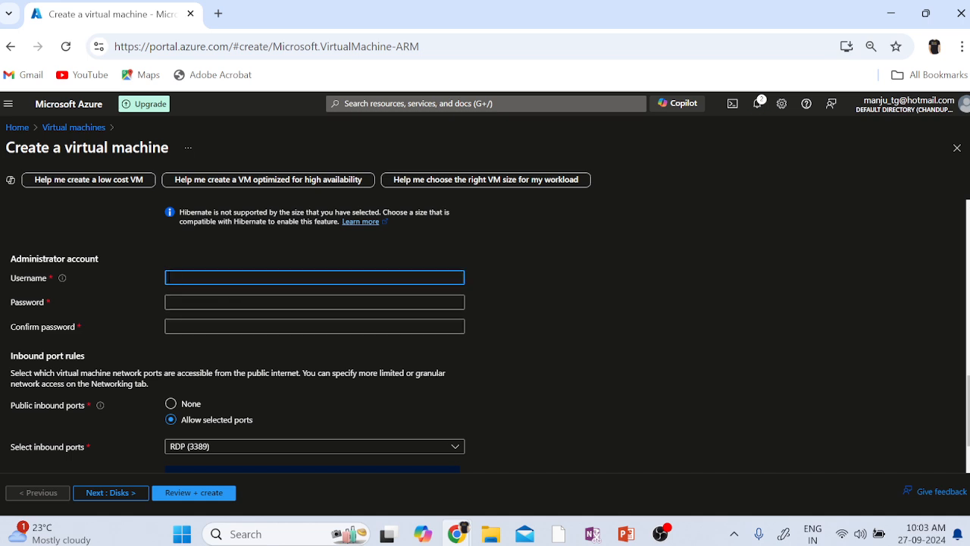
{"action": "type", "text": "A"}
{"action": "key", "text": "BackSpace"}
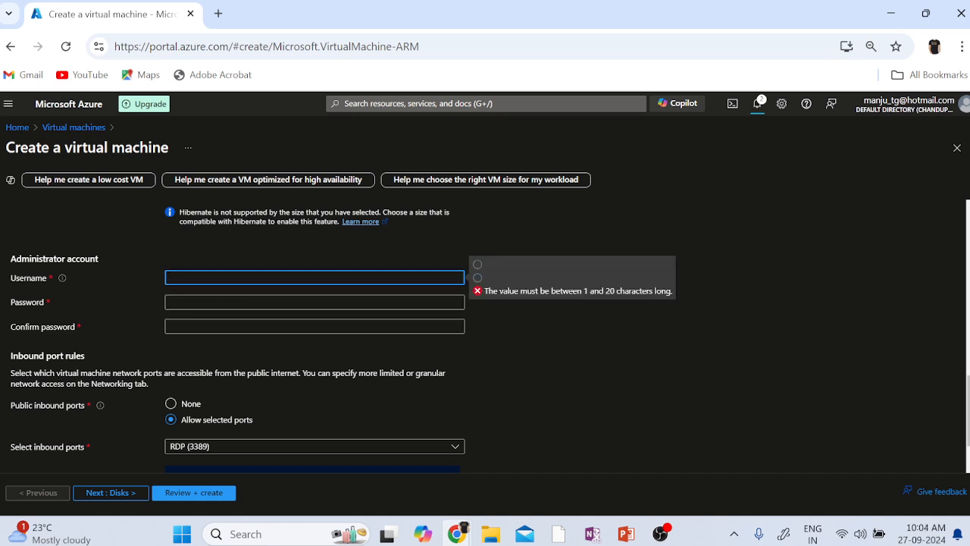
{"action": "type", "text": "Localad"}
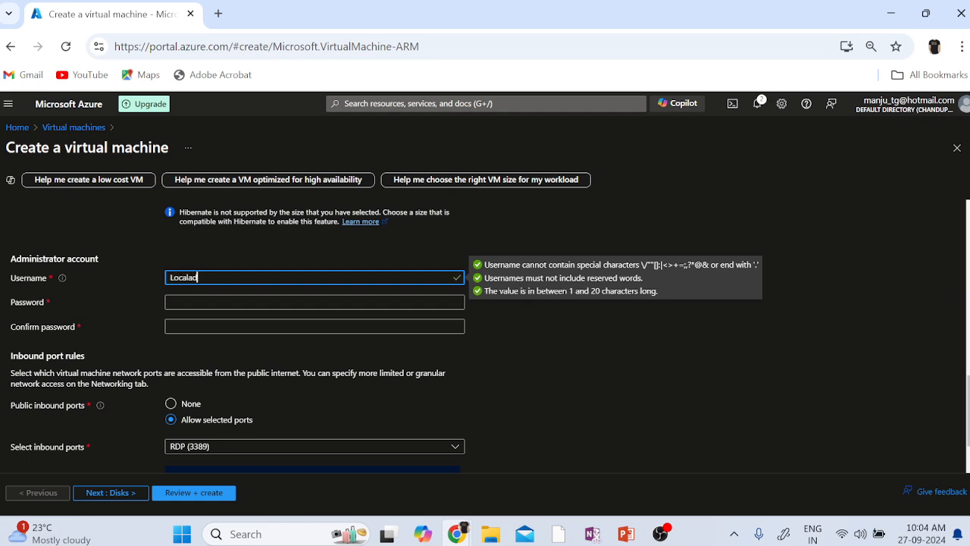
{"action": "type", "text": "ministrator"}
{"action": "key", "text": "Tab"}
{"action": "type", "text": "•••••••••"}
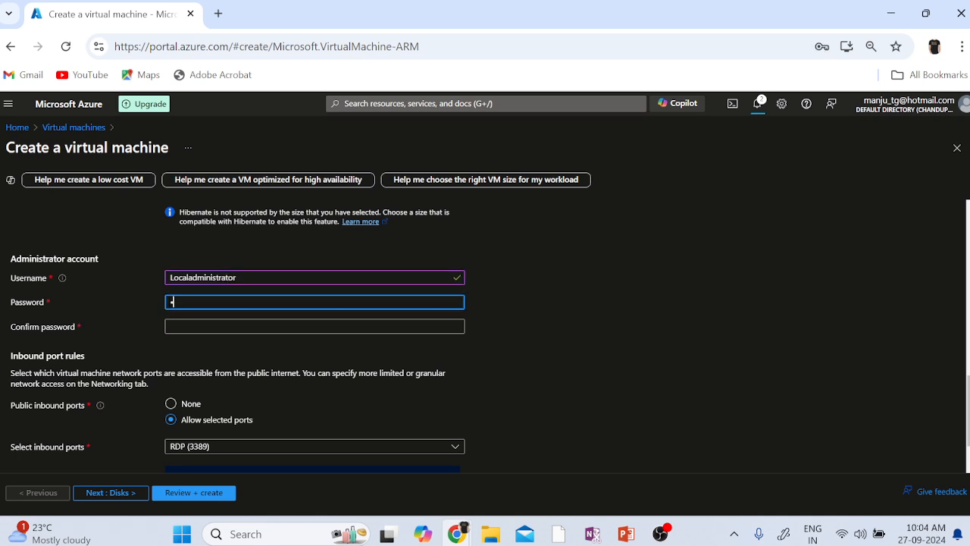
{"action": "type", "text": "•••"}
{"action": "key", "text": "Tab"}
{"action": "type", "text": "••••••••••••"}
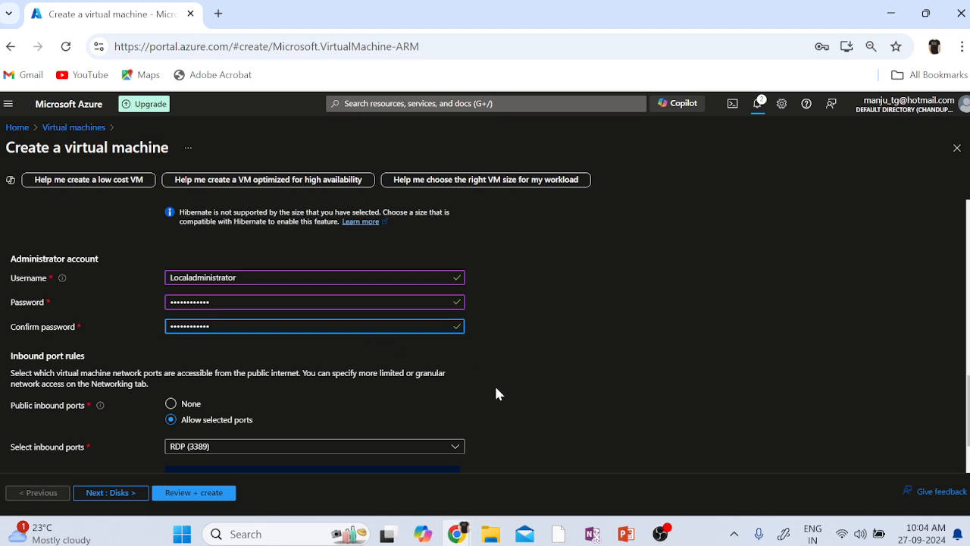
Allow inbound HTTP (80) and HTTPS (443) alongside RDP (3389).
{"action": "left_click", "coordinate": [513, 401]}
{"action": "scroll", "coordinate": [513, 400], "scroll_direction": "down", "scroll_amount": 1}
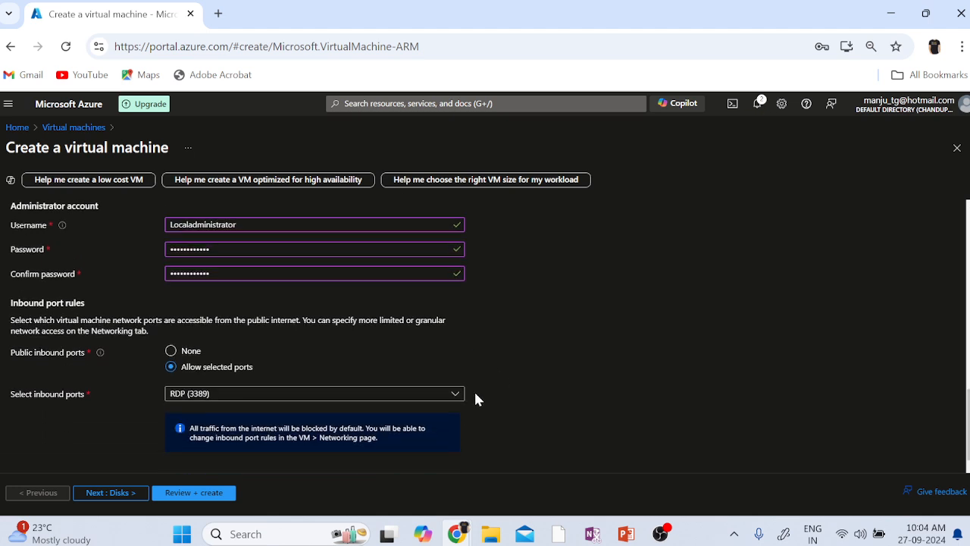
{"action": "left_click", "coordinate": [213, 400]}
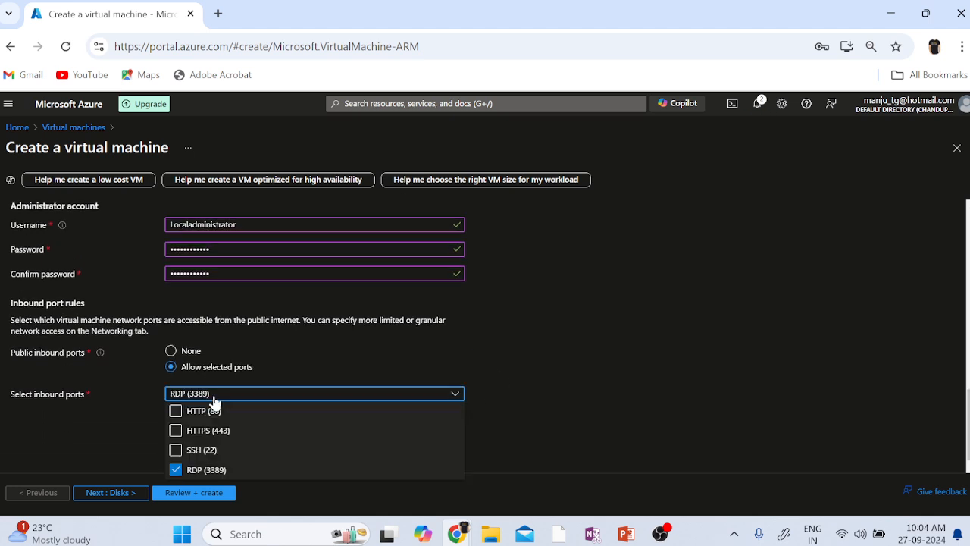
{"action": "left_click", "coordinate": [204, 413]}
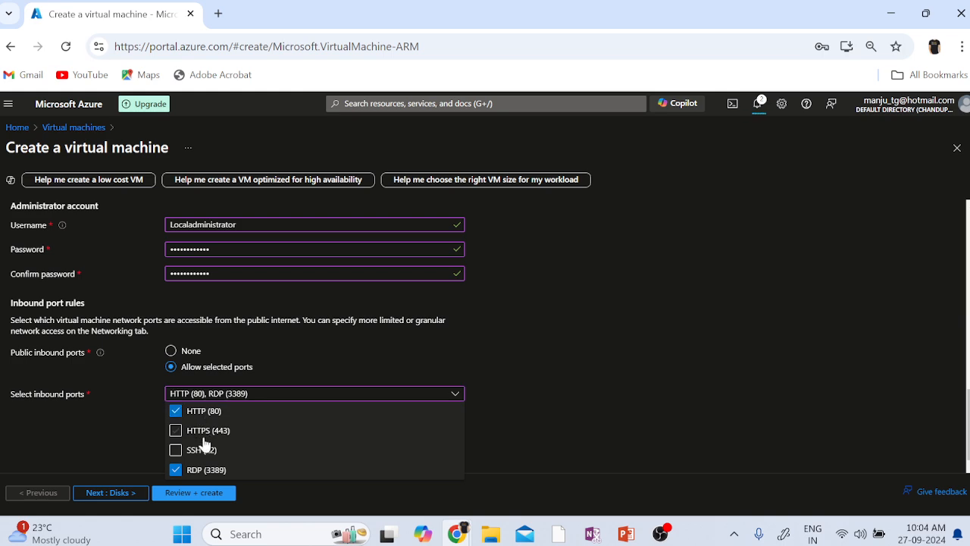
{"action": "left_click", "coordinate": [203, 437]}
{"action": "left_click", "coordinate": [622, 426]}
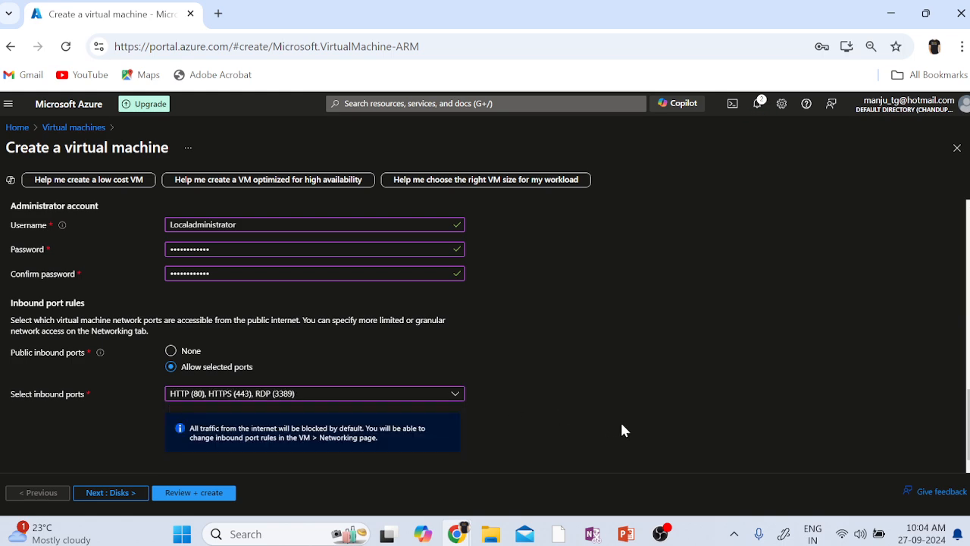
Go to the Disks tab, keeping the 127 GiB Premium SSD OS disk and no data disks.
{"action": "left_click", "coordinate": [119, 495]}
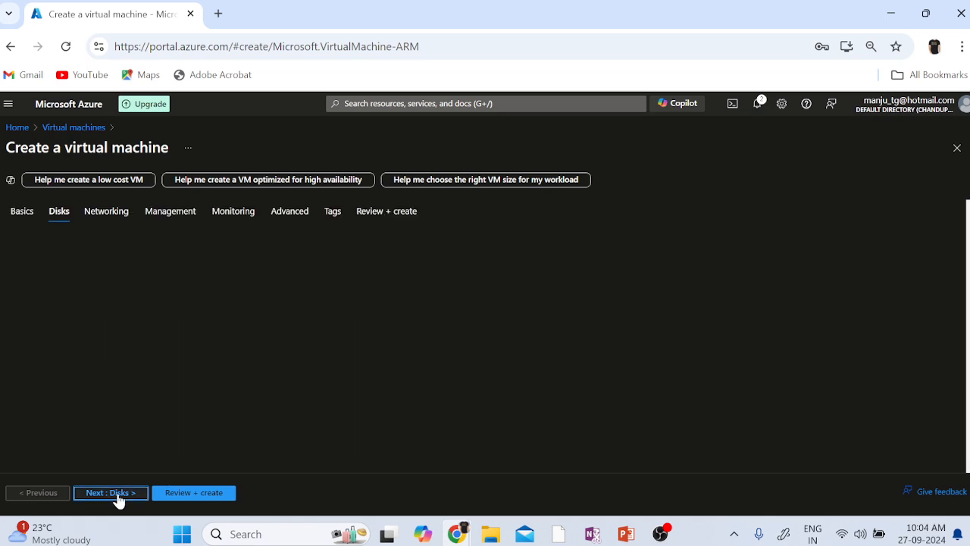
{"action": "scroll", "coordinate": [707, 402], "scroll_direction": "down", "scroll_amount": 3}
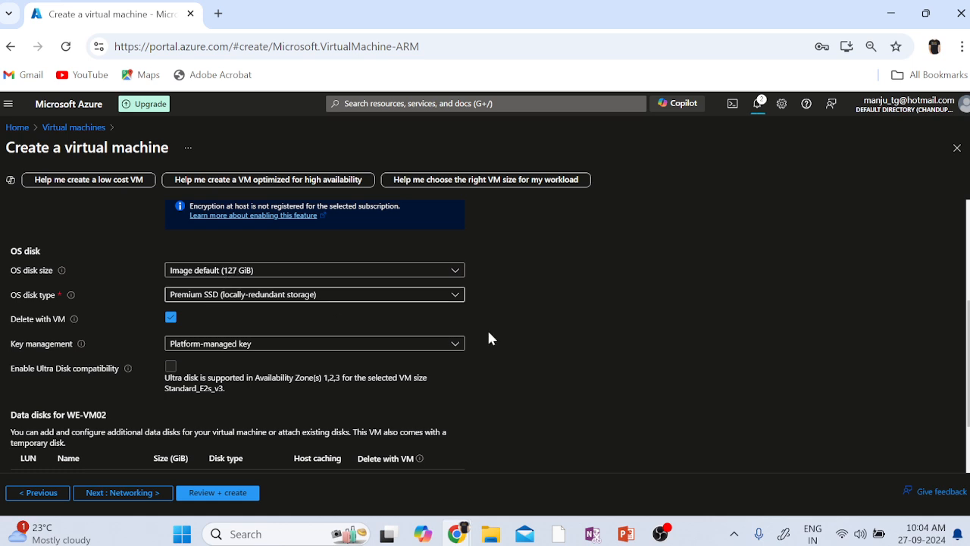
{"action": "scroll", "coordinate": [675, 432], "scroll_direction": "down", "scroll_amount": 1}
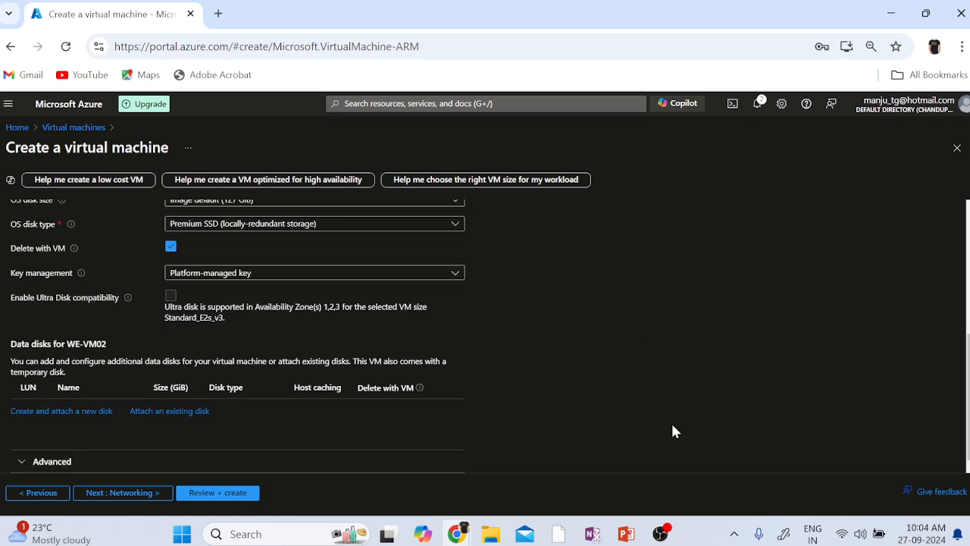
On the Networking tab, choose virtual network WE-VNET02 with subnet WE-SUBNET02 (172.16.0.0/24).
{"action": "left_click", "coordinate": [138, 494]}
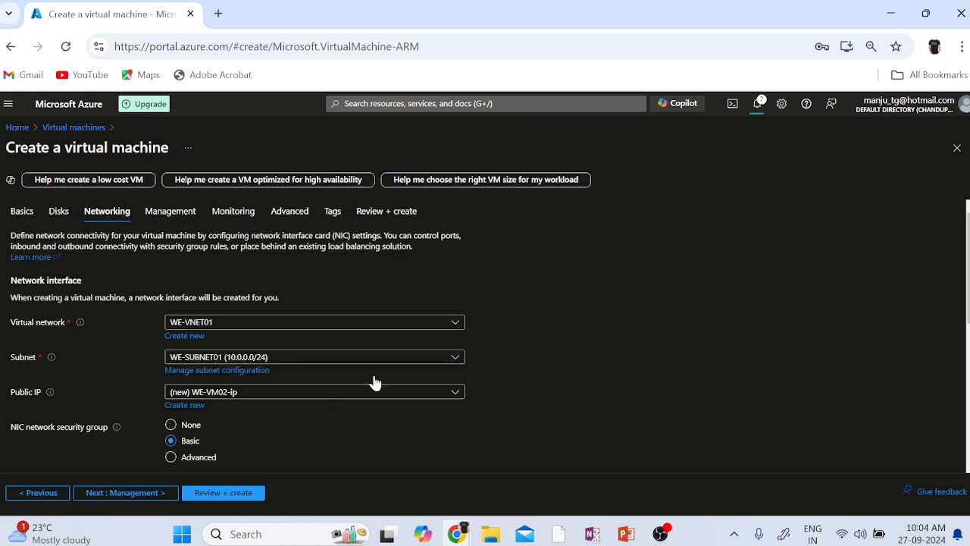
{"action": "left_click", "coordinate": [455, 326]}
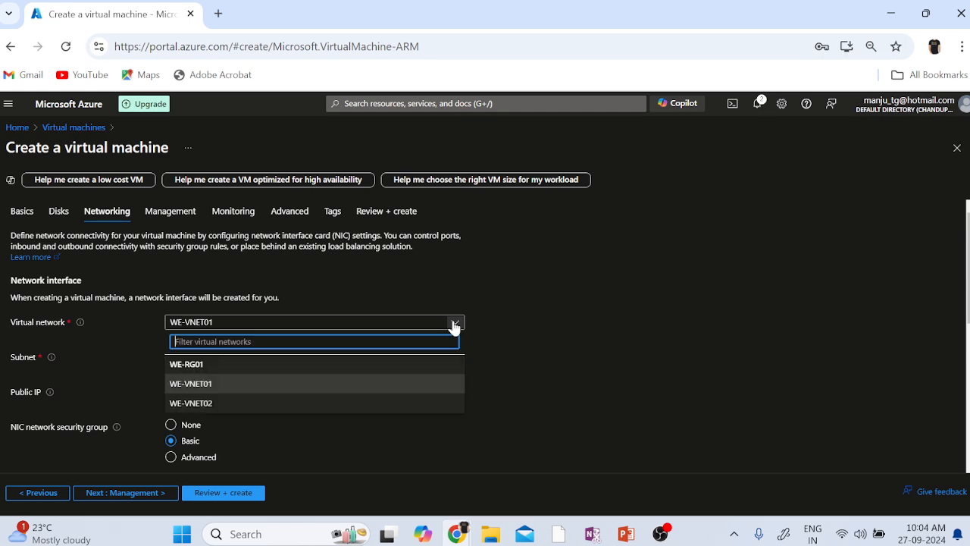
{"action": "left_click", "coordinate": [196, 403]}
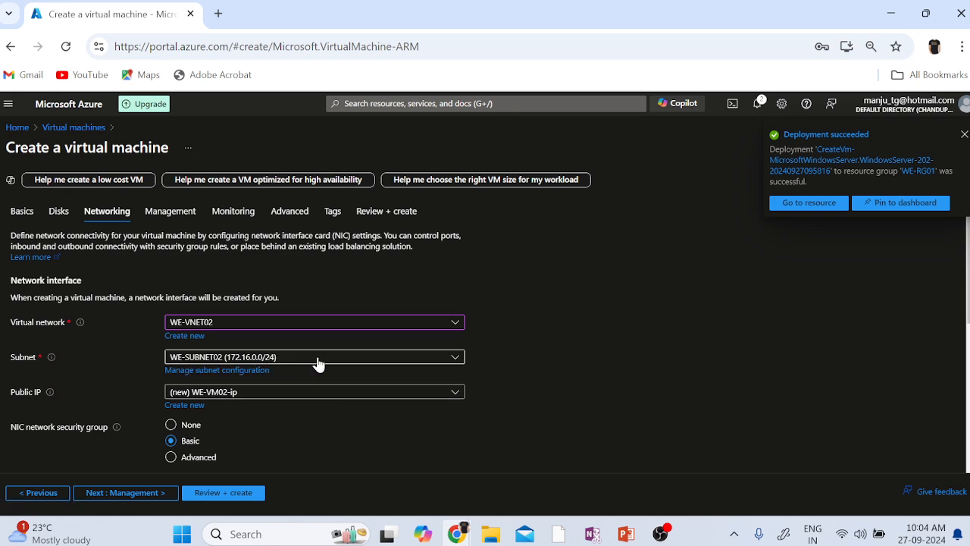
Create a new public IP named WE-VM02-PIP02 instead of WE-VM02-ip.
{"action": "left_click", "coordinate": [184, 406]}
{"action": "key", "text": "BackSpace"}
{"action": "key", "text": "BackSpace"}
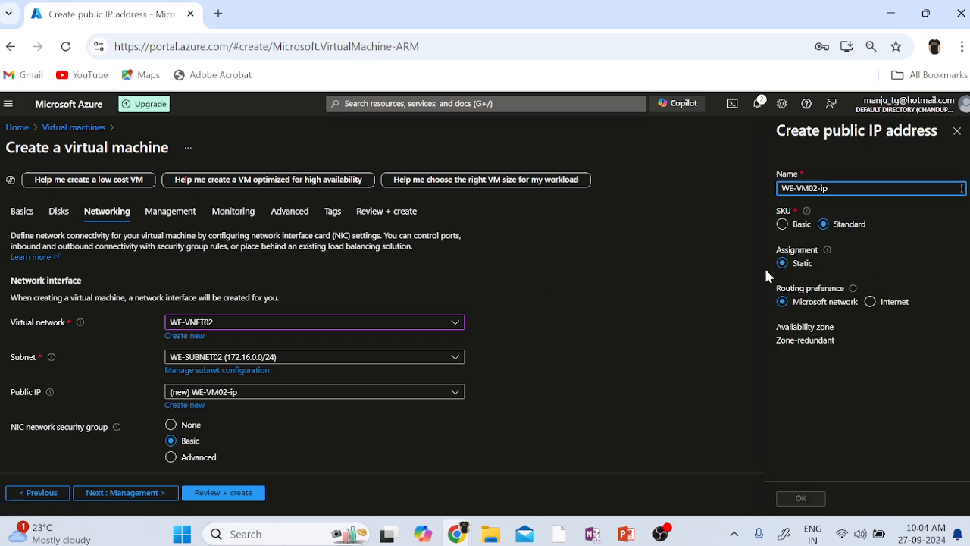
{"action": "type", "text": "PI"}
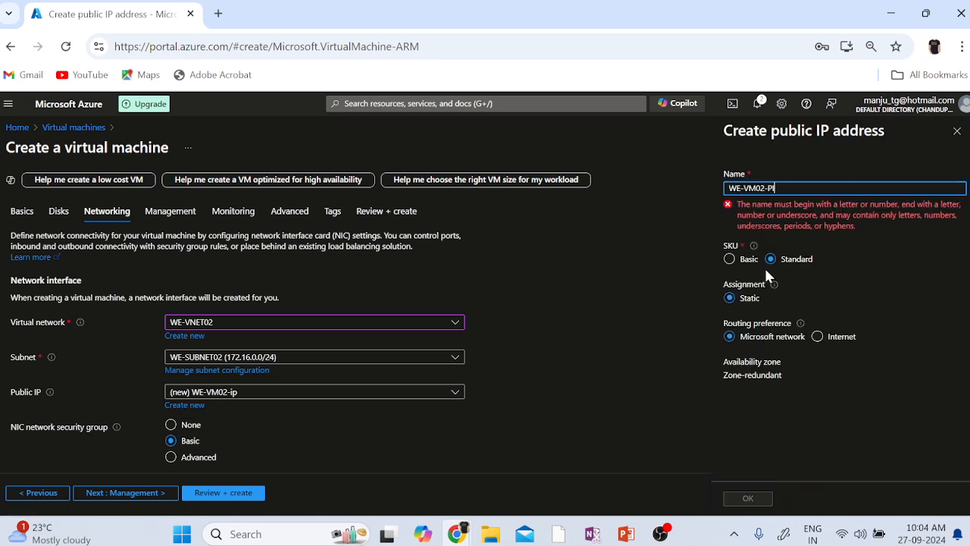
{"action": "type", "text": "P02"}
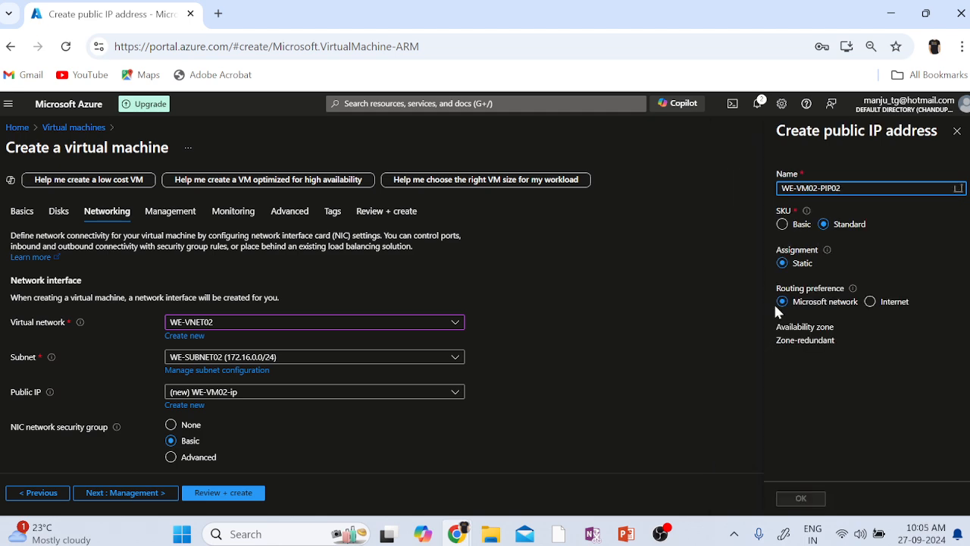
{"action": "left_click", "coordinate": [802, 495]}
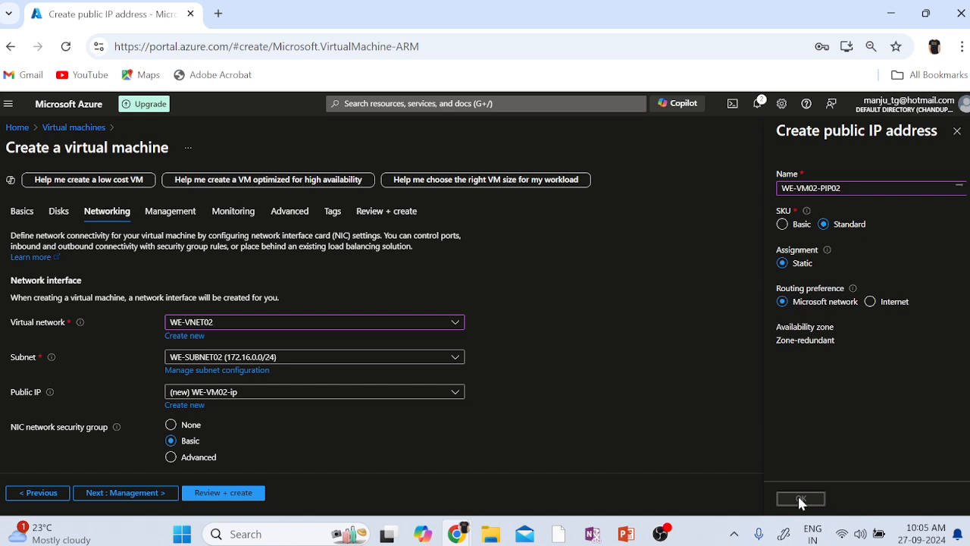
Scroll through the Networking options, leaving accelerated networking on and no load balancing.
{"action": "scroll", "coordinate": [720, 413], "scroll_direction": "down", "scroll_amount": 2}
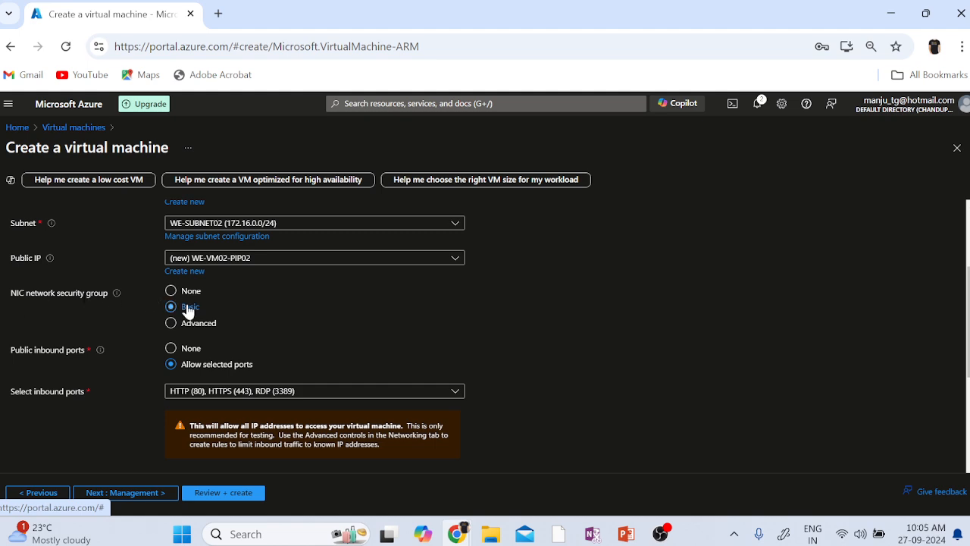
{"action": "scroll", "coordinate": [667, 400], "scroll_direction": "down", "scroll_amount": 2}
{"action": "scroll", "coordinate": [667, 400], "scroll_direction": "down", "scroll_amount": 1}
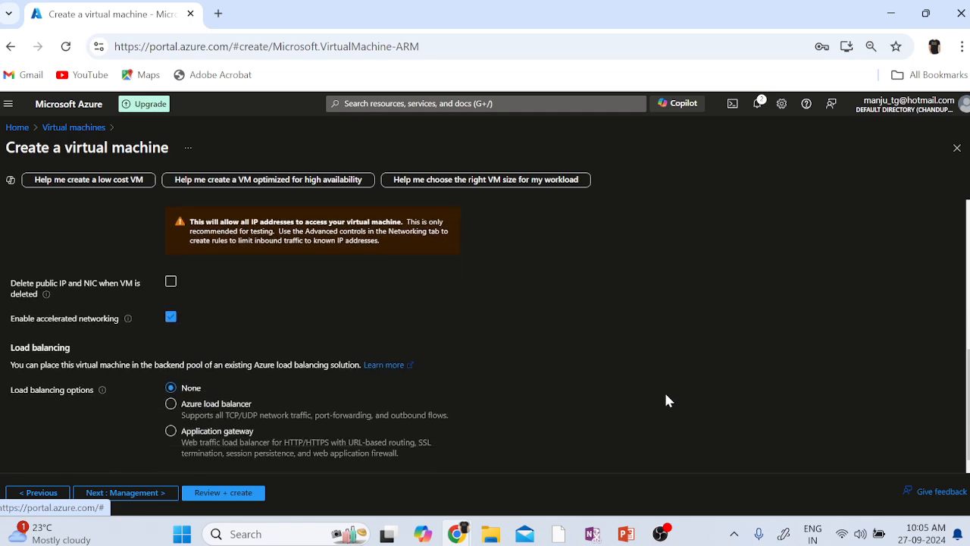
Skip through Management, Monitoring, Advanced and Tags to Review + create, then create the VM.
{"action": "left_click", "coordinate": [146, 494]}
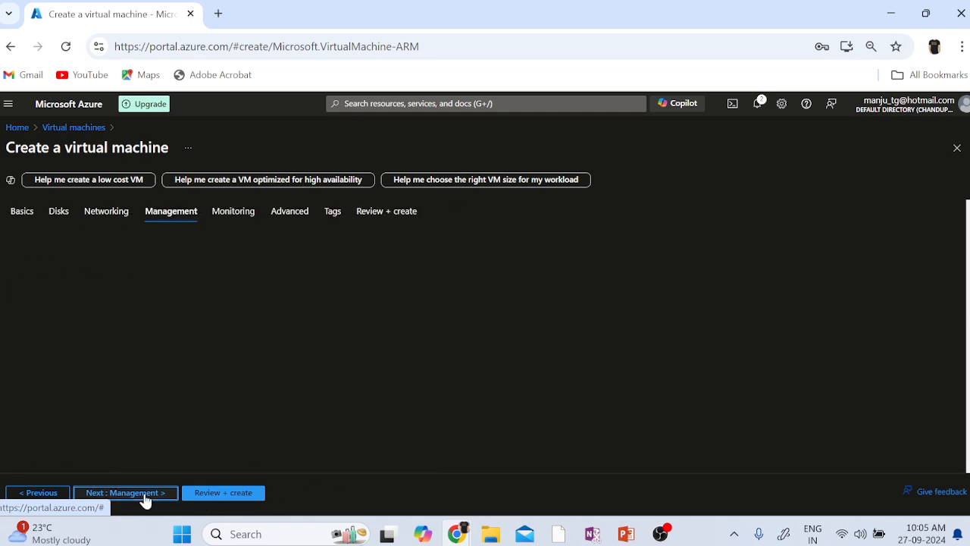
{"action": "left_click", "coordinate": [123, 494]}
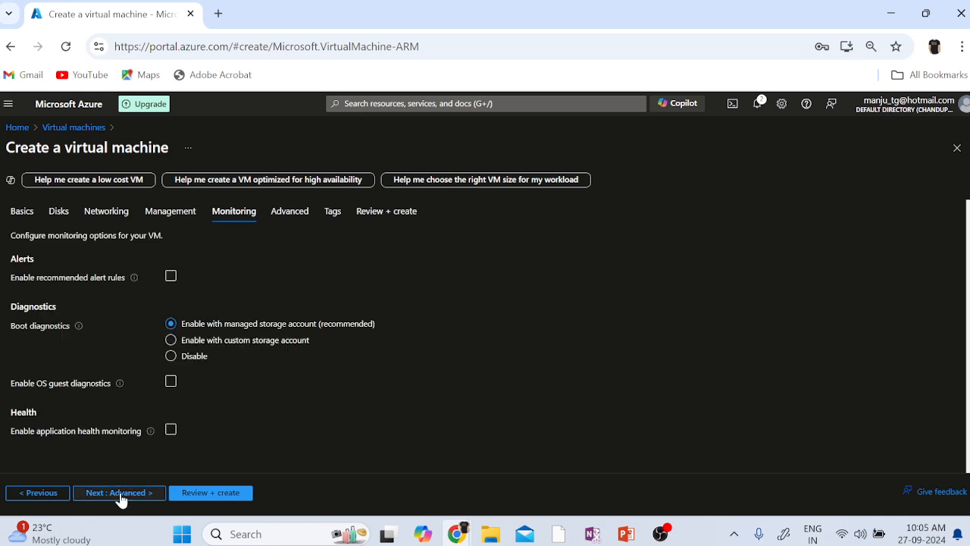
{"action": "left_click", "coordinate": [121, 494]}
{"action": "left_click", "coordinate": [121, 493]}
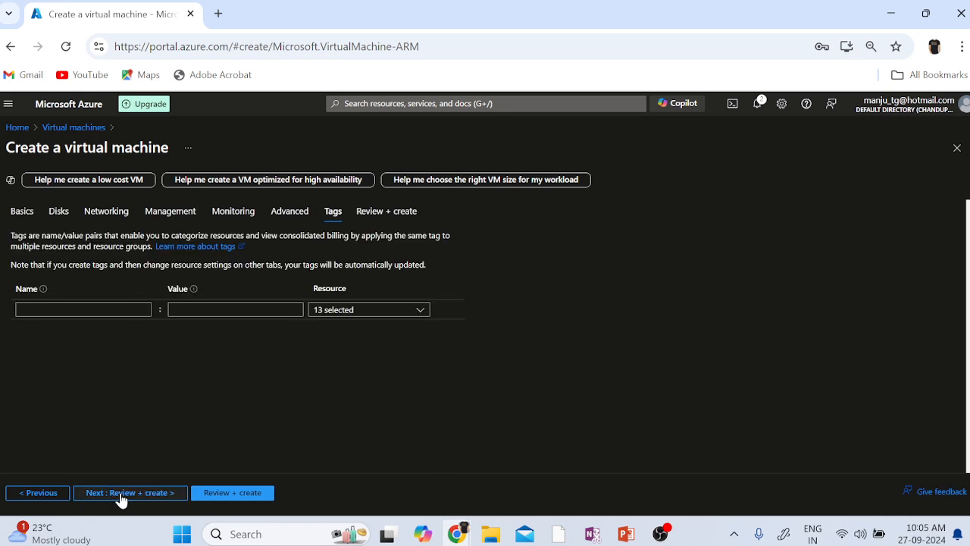
{"action": "left_click", "coordinate": [234, 493]}
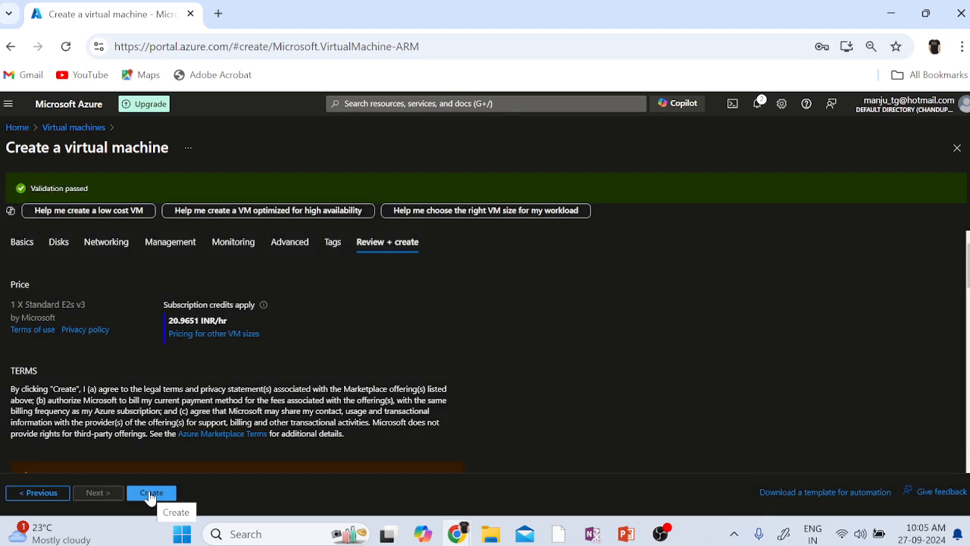
{"action": "left_click", "coordinate": [149, 495]}
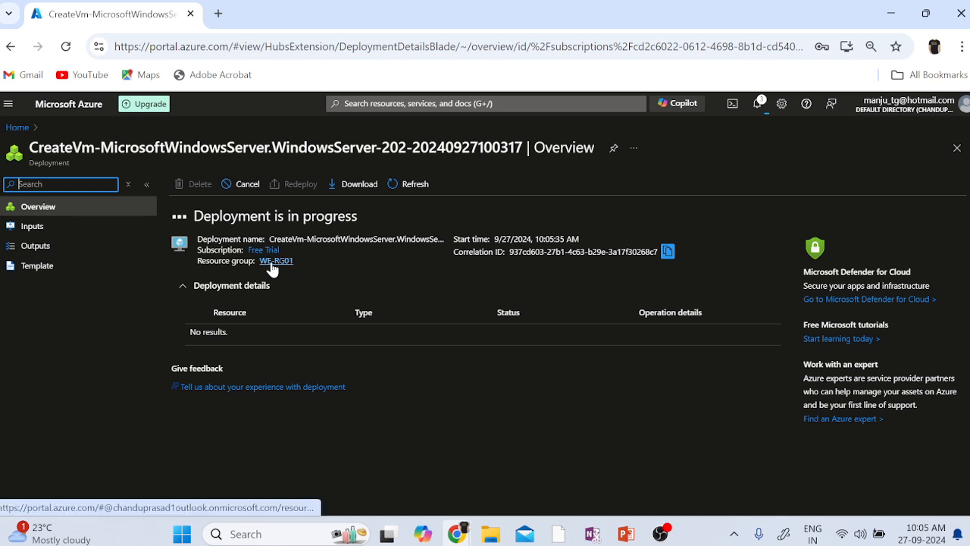
Open resource group WE-RG01 from the deployment overview.
{"action": "left_click", "coordinate": [271, 262]}
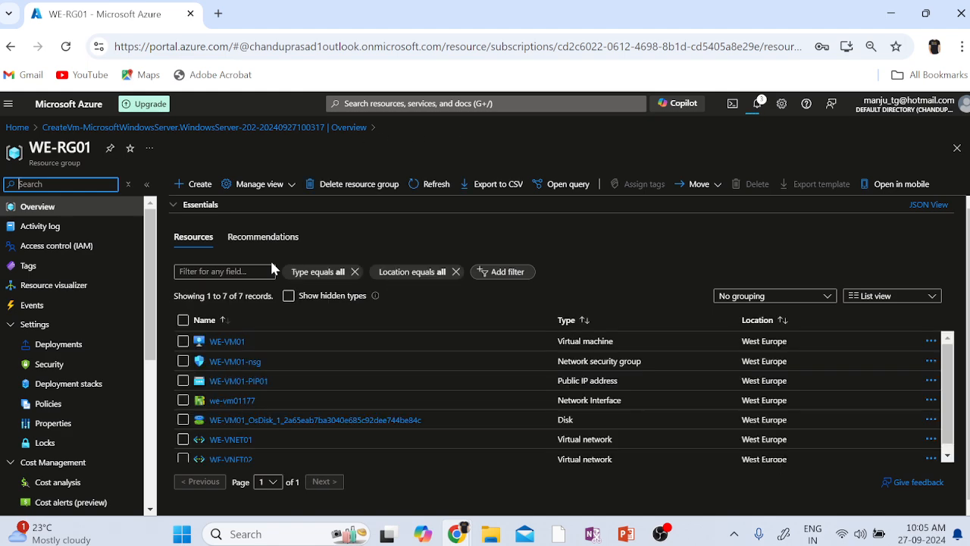
Check WE-RG01's Deployments list for the still-deploying VM, then go back Home.
{"action": "left_click", "coordinate": [35, 353]}
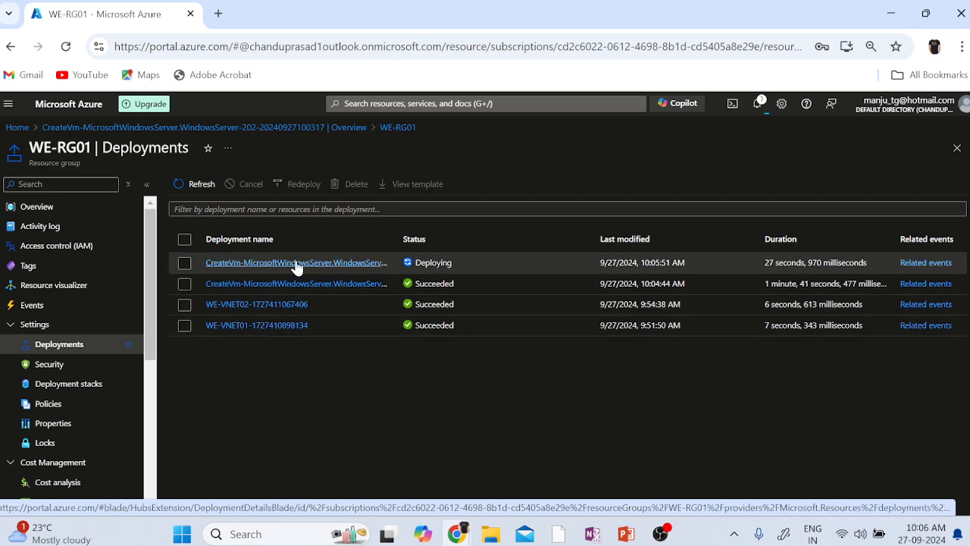
{"action": "left_click", "coordinate": [417, 262]}
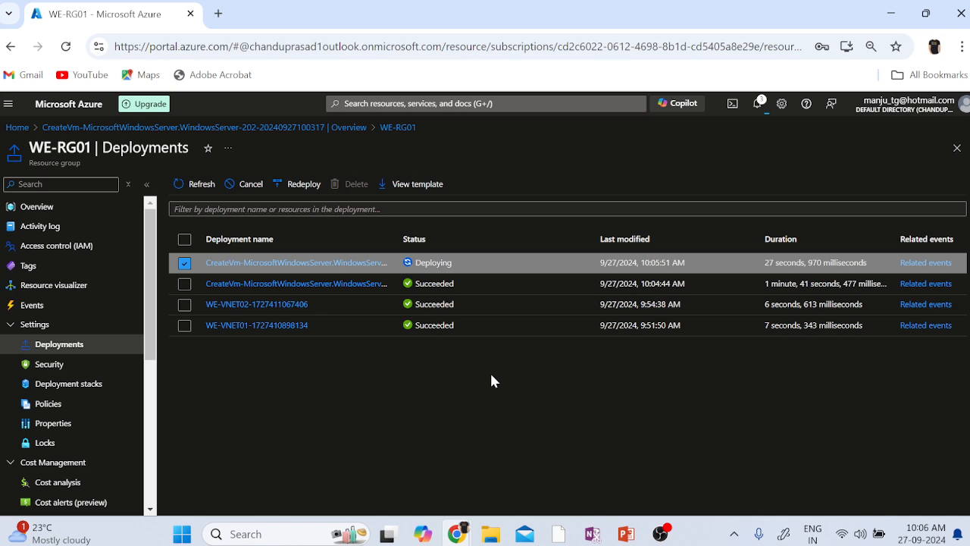
{"action": "left_click", "coordinate": [18, 128]}
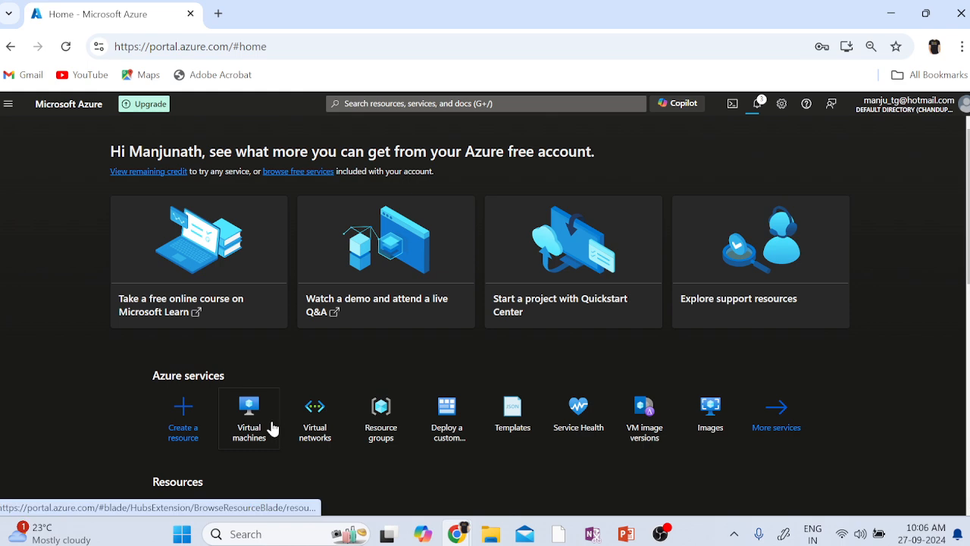
Open and refresh the Virtual machines list showing WE-VM01, then check deployment notifications.
{"action": "left_click", "coordinate": [248, 410]}
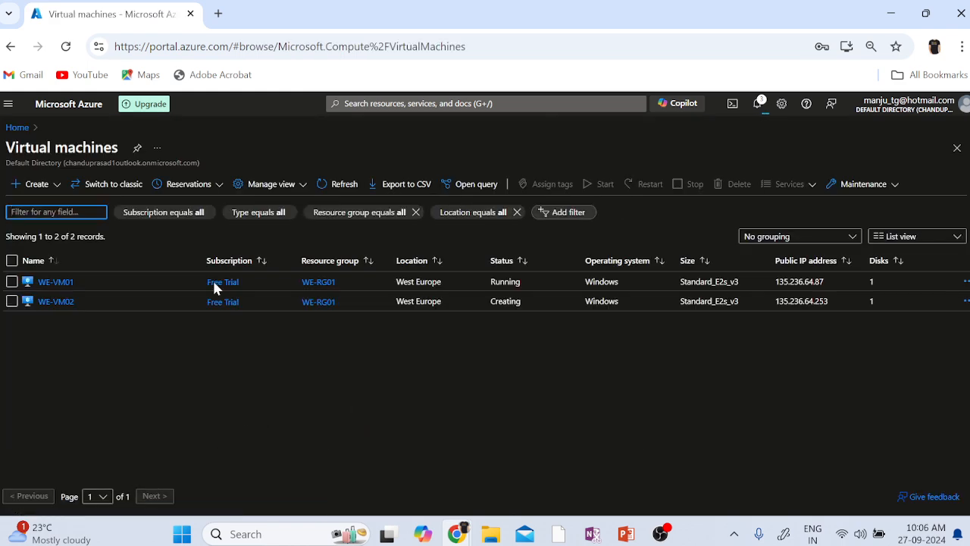
{"action": "left_click", "coordinate": [346, 184]}
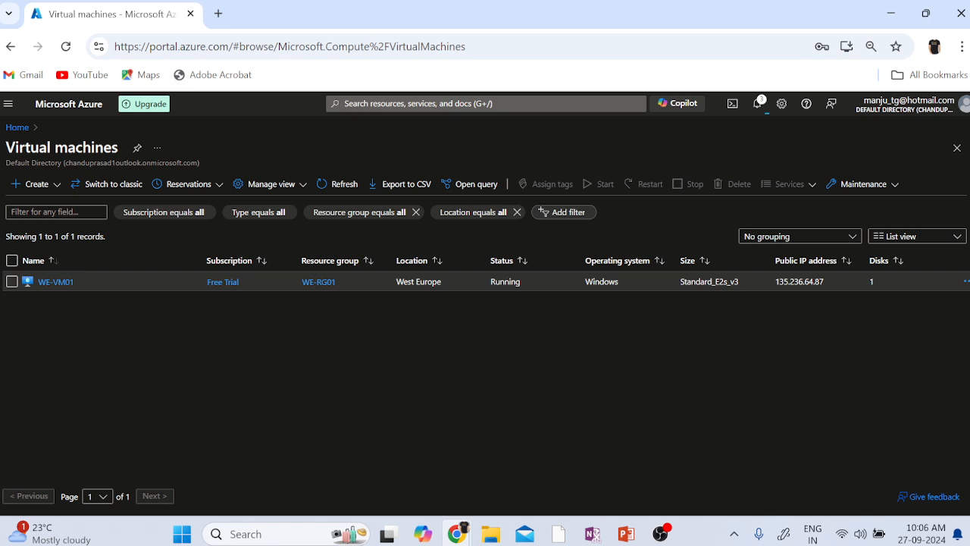
{"action": "double_click", "coordinate": [602, 282]}
{"action": "left_click", "coordinate": [701, 282]}
{"action": "double_click", "coordinate": [799, 282]}
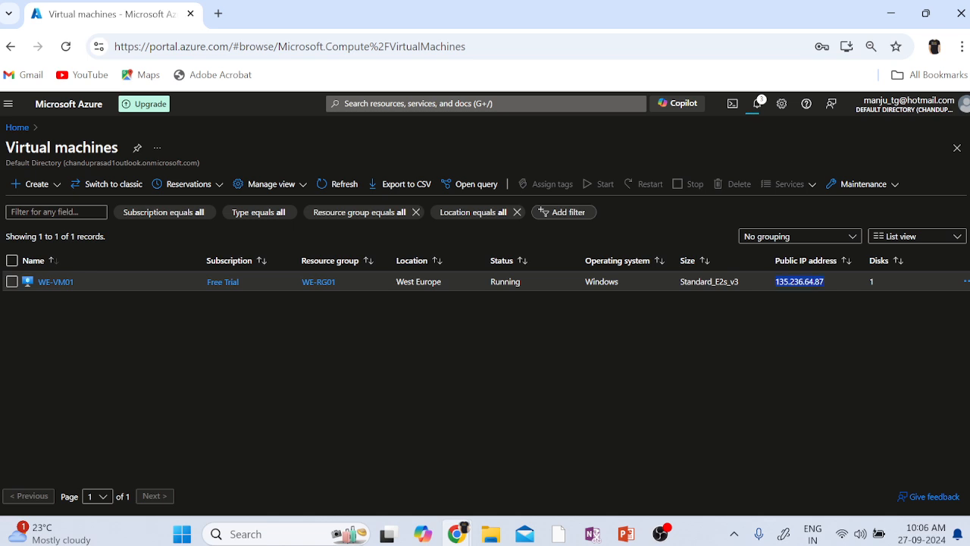
{"action": "left_click", "coordinate": [341, 184]}
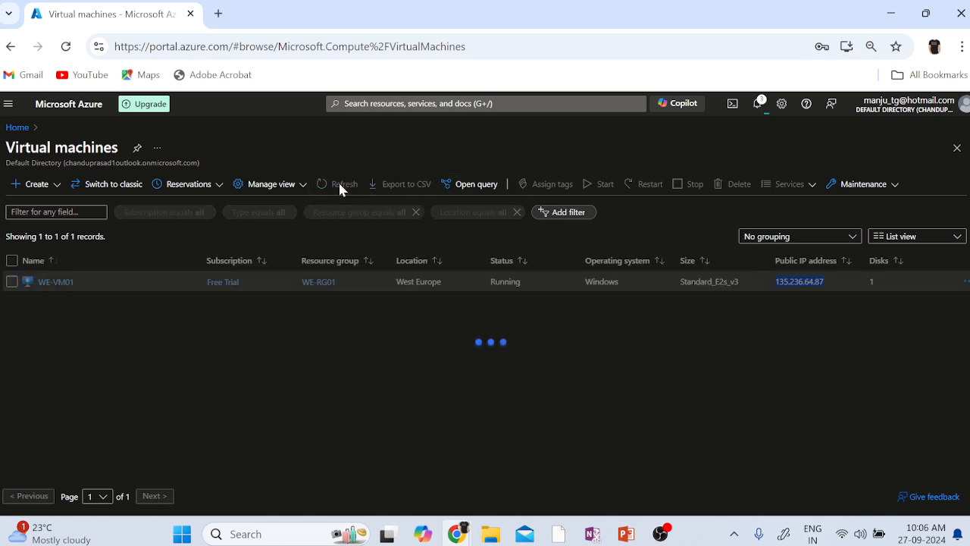
{"action": "left_click", "coordinate": [757, 104]}
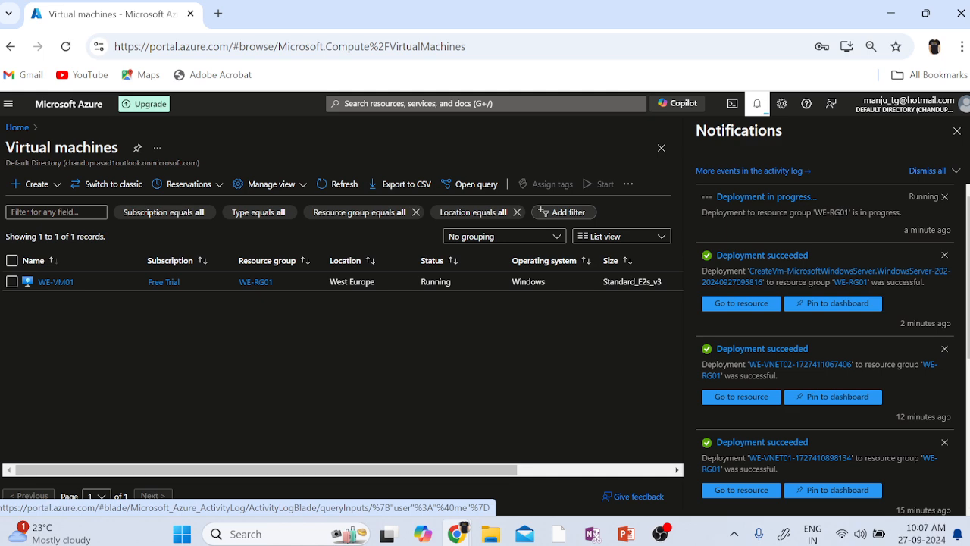
Dismiss notifications and go to the WE-VM02 resource from the Deployment succeeded toast.
{"action": "left_click", "coordinate": [758, 104]}
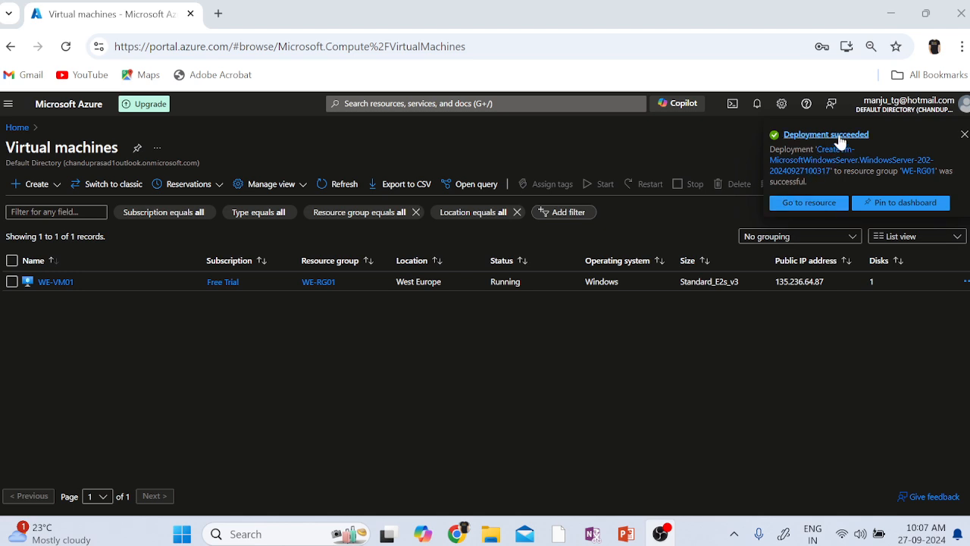
{"action": "left_click", "coordinate": [800, 203]}
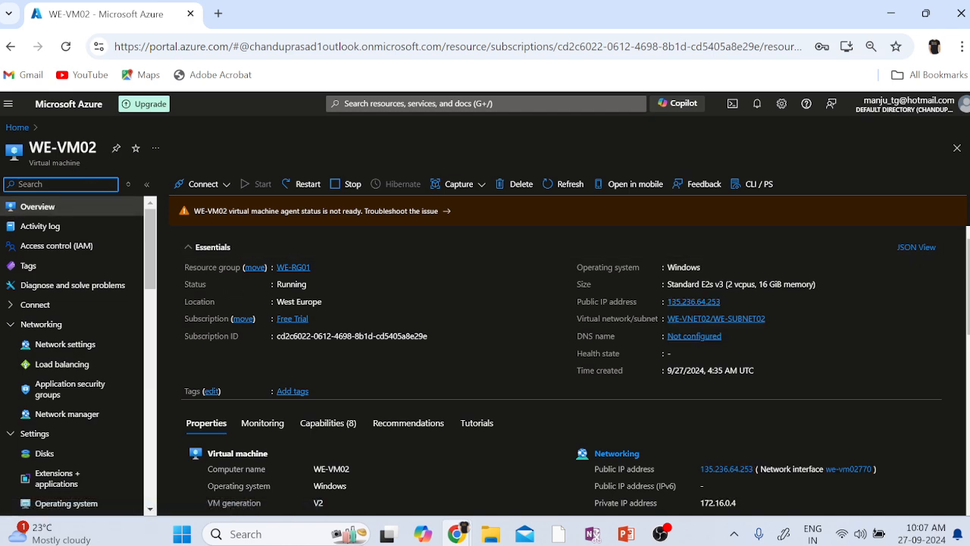
{"action": "double_click", "coordinate": [73, 149]}
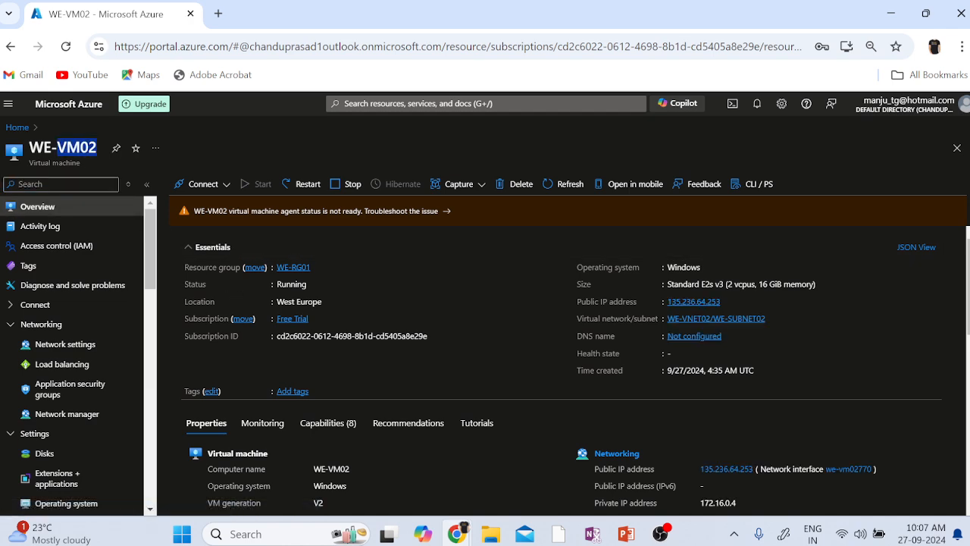
Check WE-VM02's Running status in Essentials, then return to the portal Home page.
{"action": "double_click", "coordinate": [292, 284]}
{"action": "left_click", "coordinate": [296, 301]}
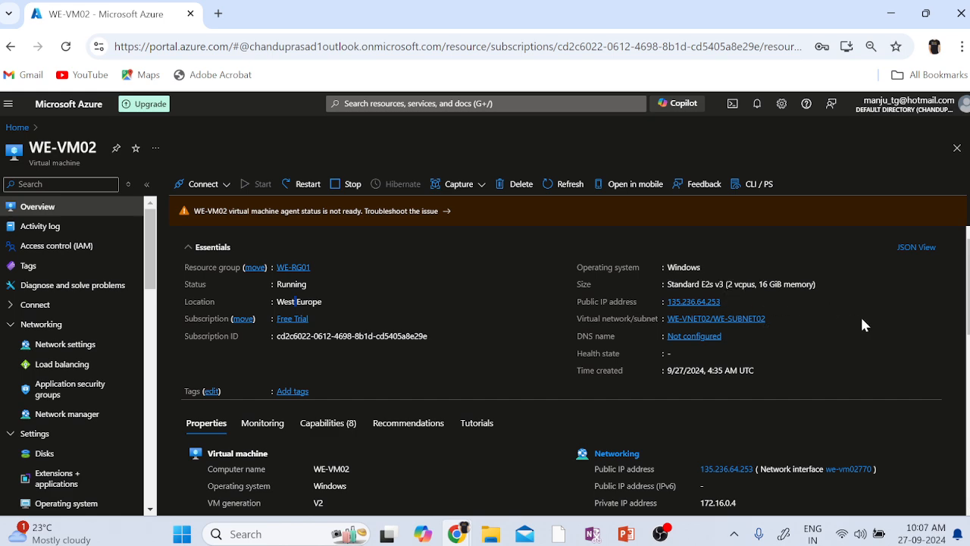
{"action": "left_click", "coordinate": [16, 126]}
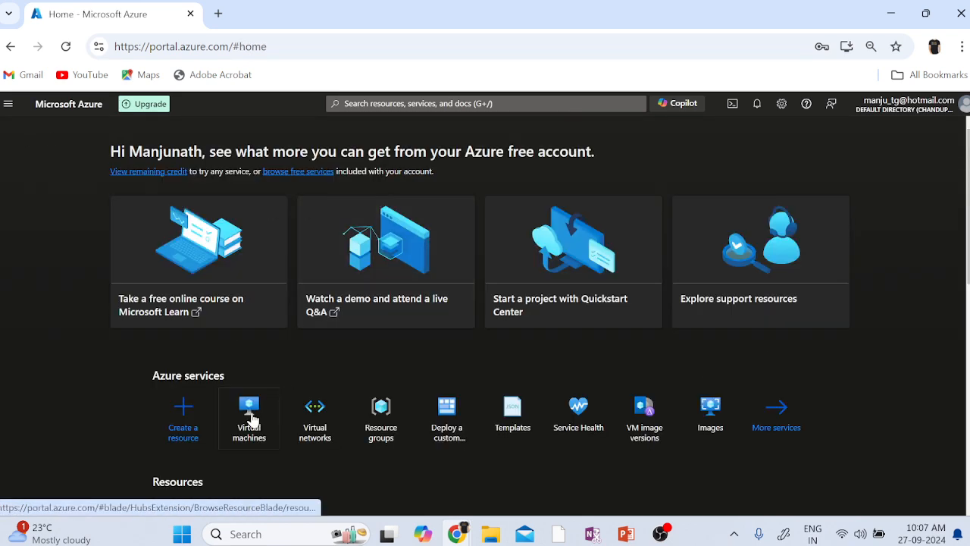
Refresh the Virtual machines list to show WE-VM01 and WE-VM02 both running.
{"action": "left_click", "coordinate": [250, 417]}
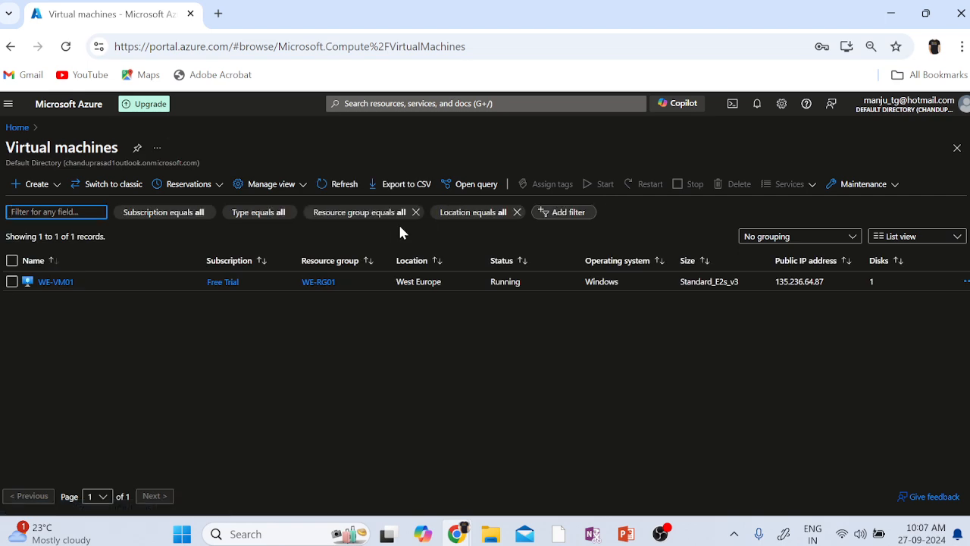
{"action": "left_click", "coordinate": [341, 185]}
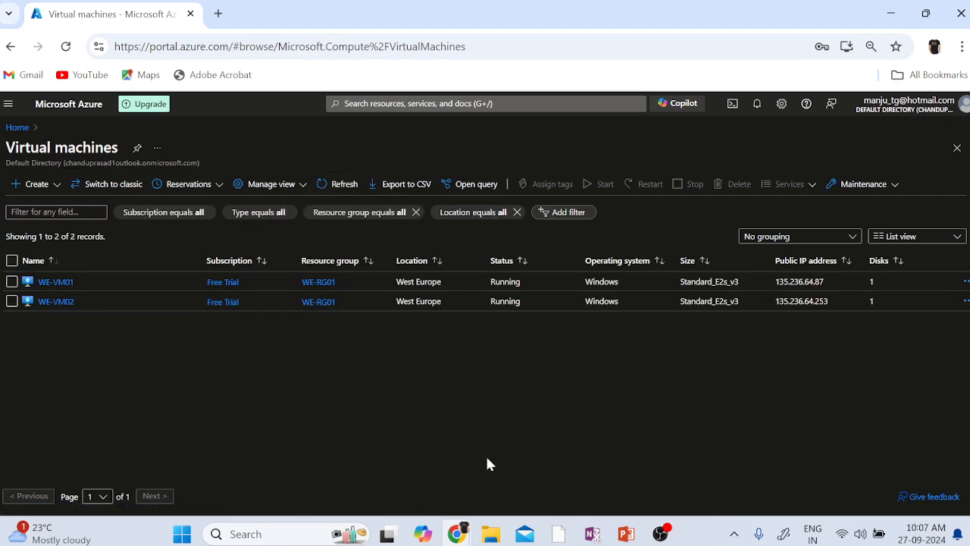